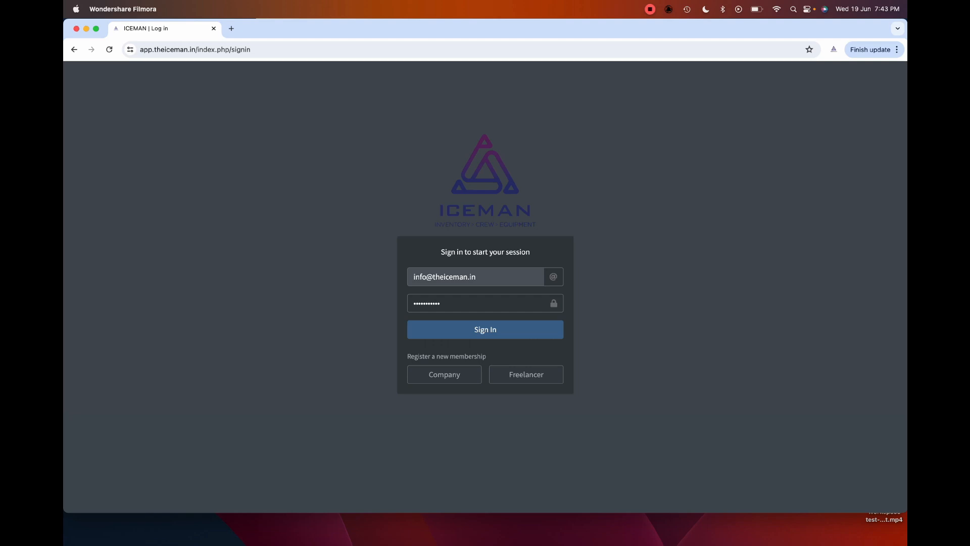
# - Submit the sign-in details to load the Workspace Dashboard with its two Professional Plan workspaces
pyautogui.press('Return')
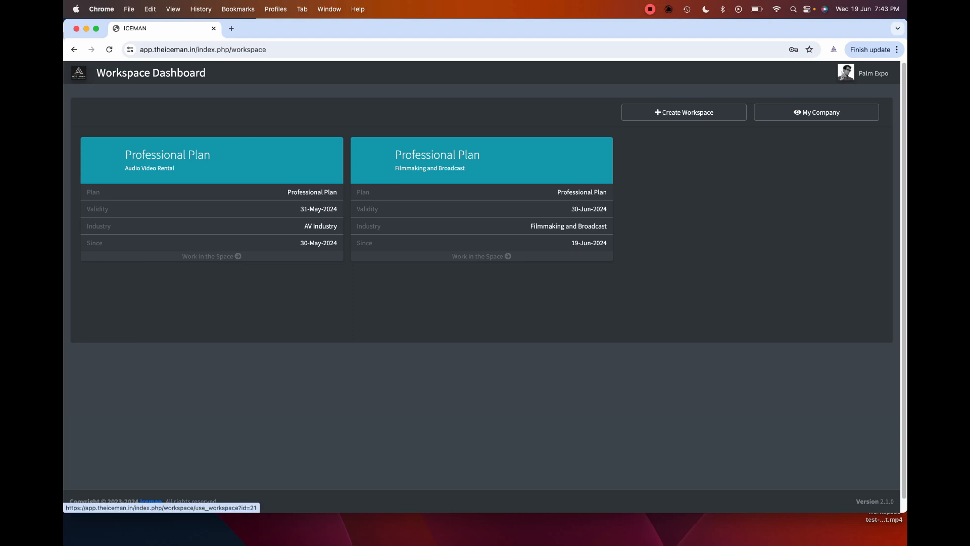
# - Enter the workspace and open the Category list under Masters
pyautogui.click(211, 257)
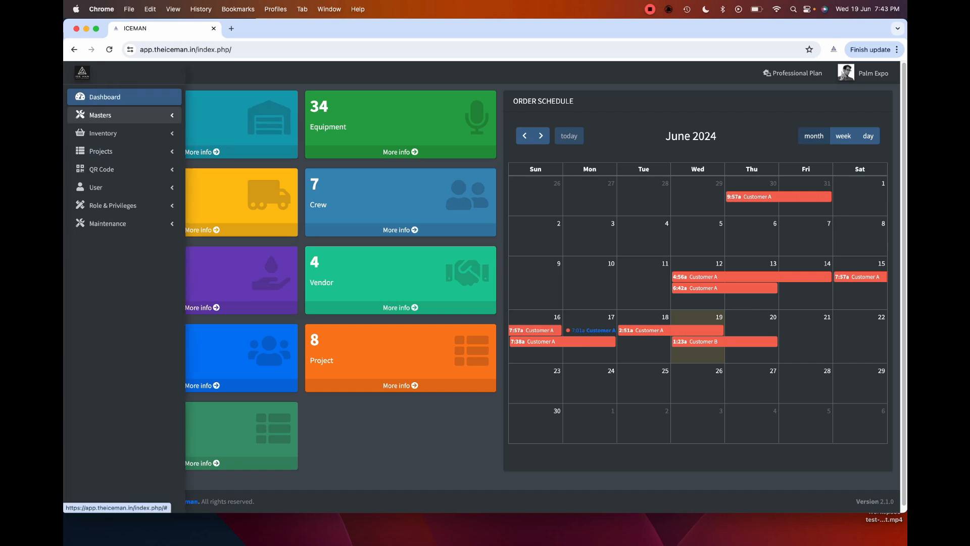
pyautogui.click(101, 115)
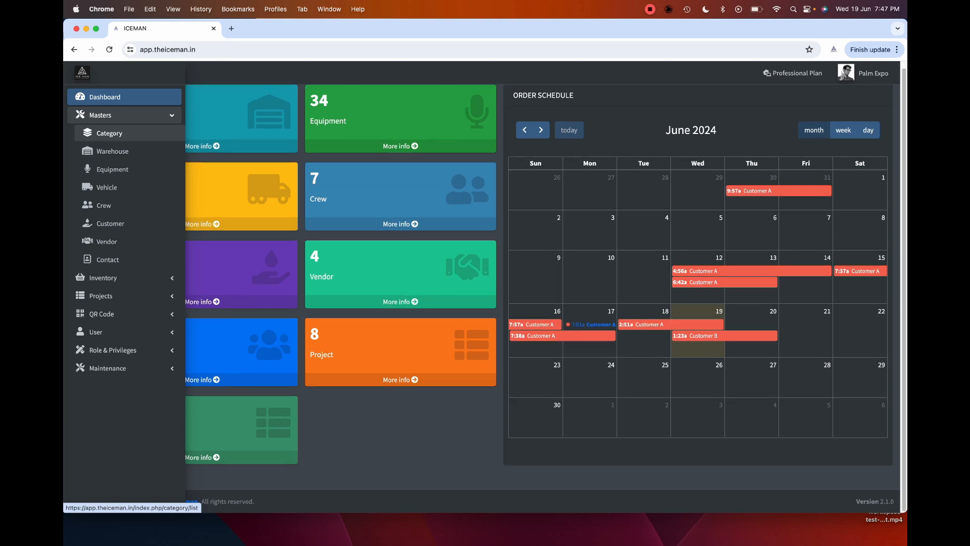
pyautogui.click(109, 133)
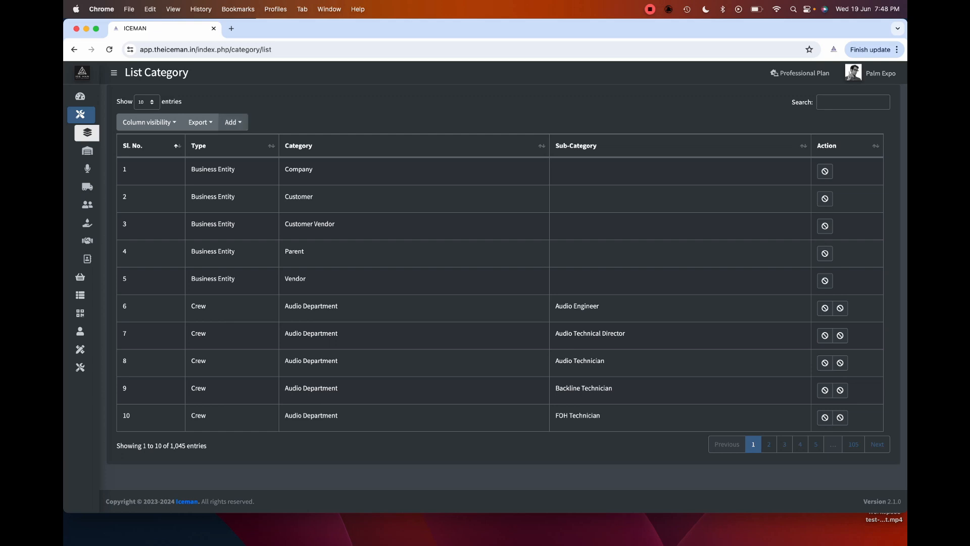
# - Start a new category with type Equipment
pyautogui.click(233, 122)
pyautogui.click(246, 143)
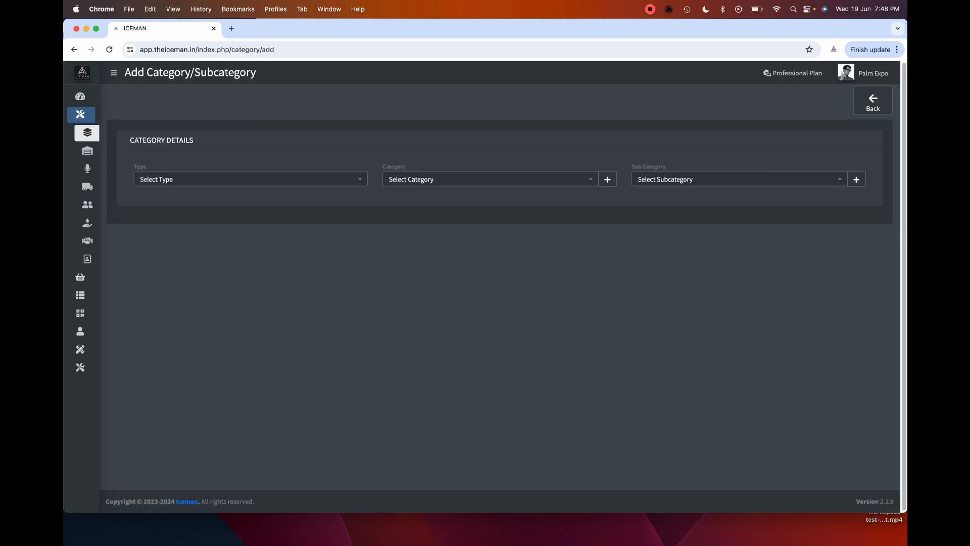
pyautogui.click(250, 179)
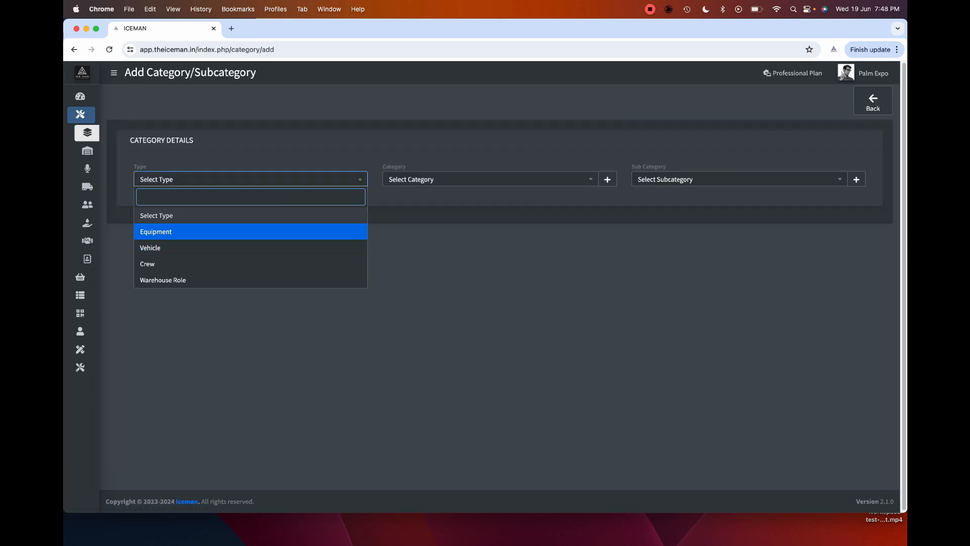
pyautogui.press('Return')
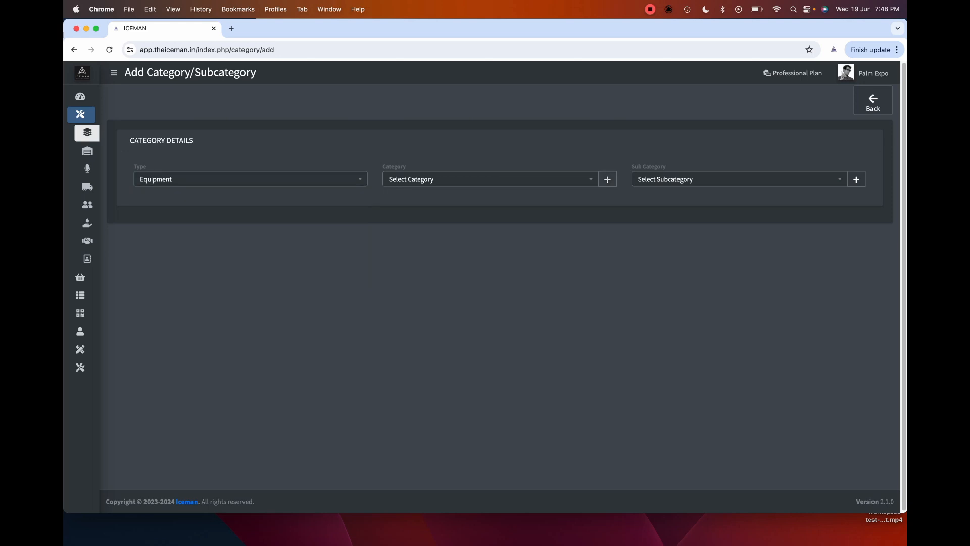
pyautogui.click(607, 179)
# - Create Wireless with sub-categories Transmitters and Receivers, then return to the category list
pyautogui.click(481, 135)
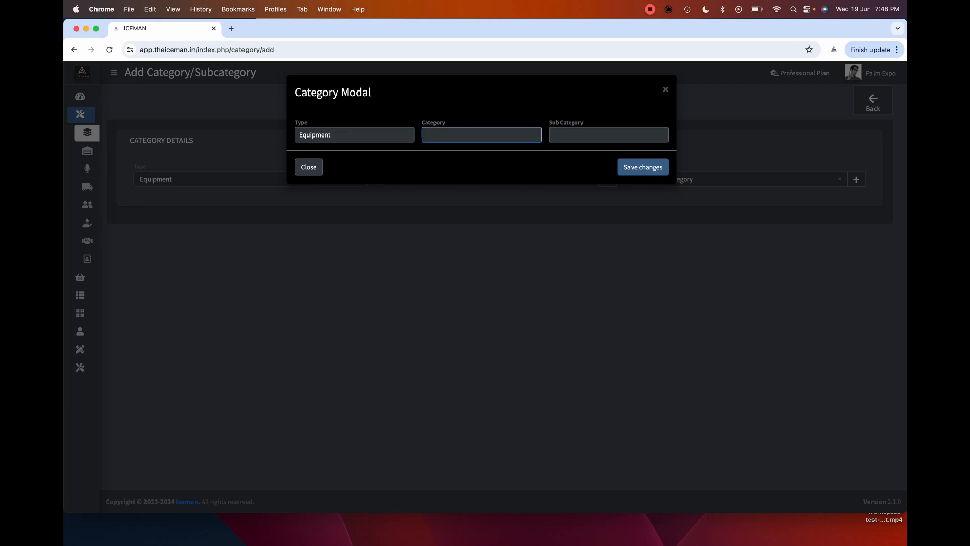
pyautogui.write('Wireless')
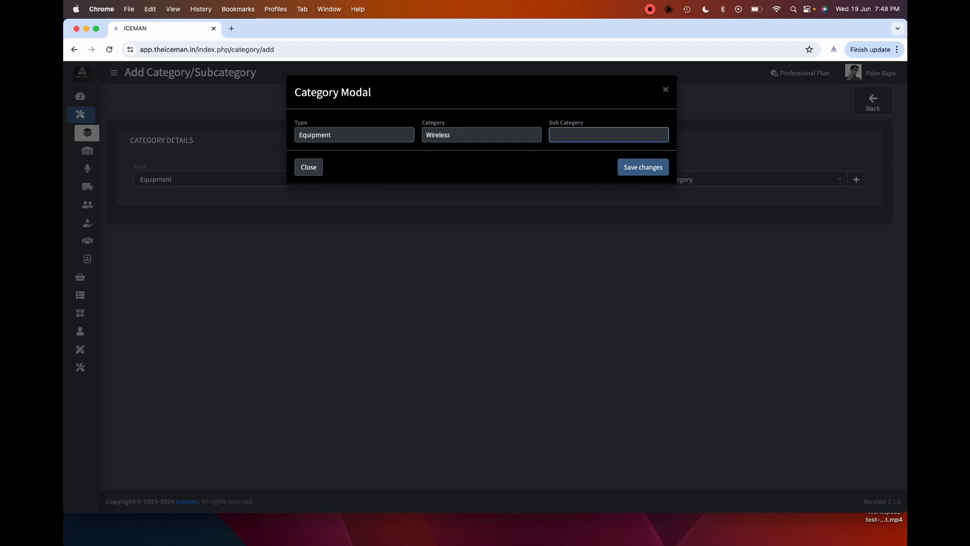
pyautogui.write('Transmitters')
pyautogui.press('Return')
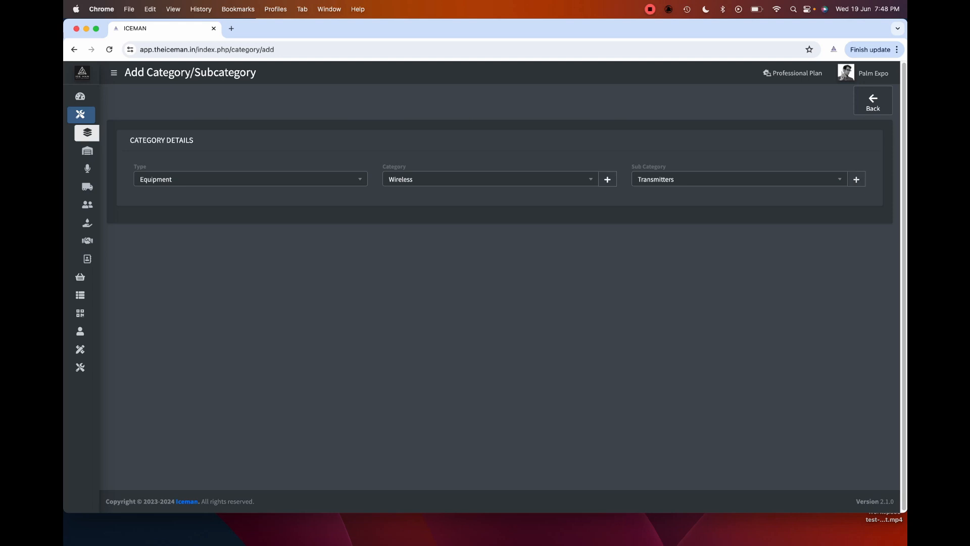
pyautogui.click(858, 181)
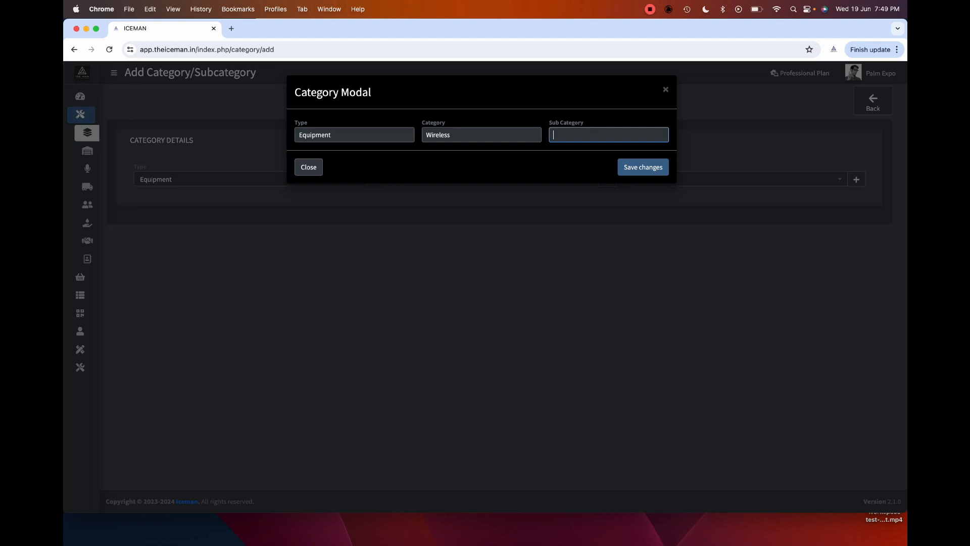
pyautogui.write('Receivers')
pyautogui.press('Return')
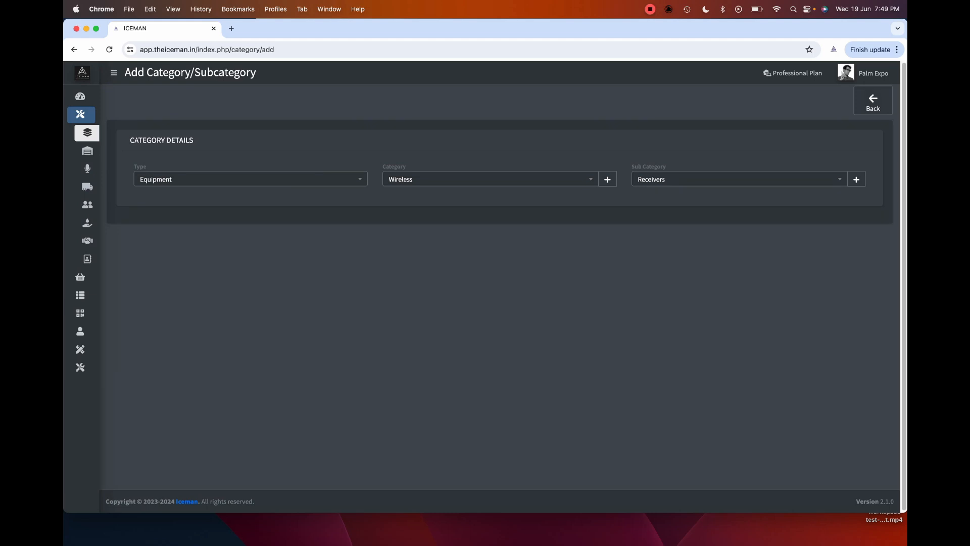
pyautogui.click(101, 133)
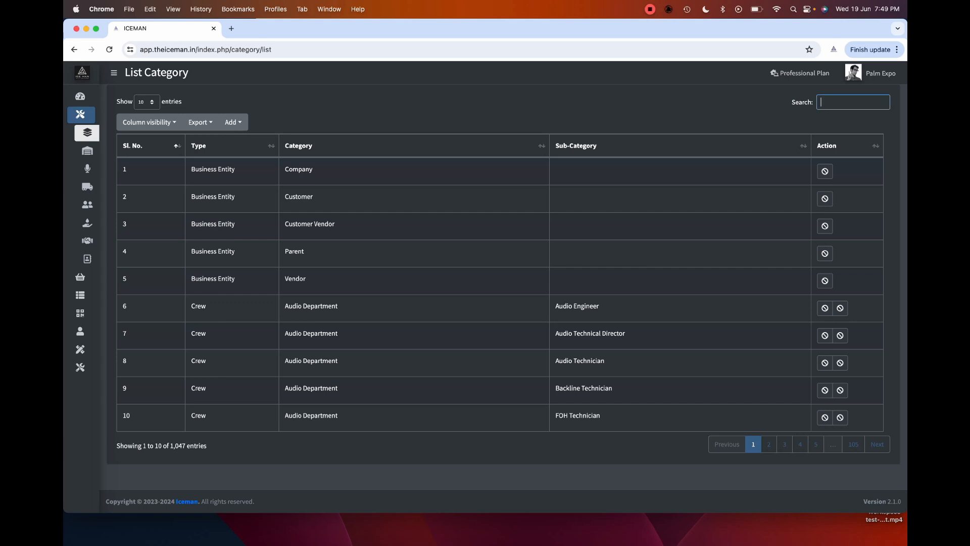
# - Search categories for 'wire' to check the Wireless, Transmitters and Receivers rows, then open the Warehouse list
pyautogui.write('wire')
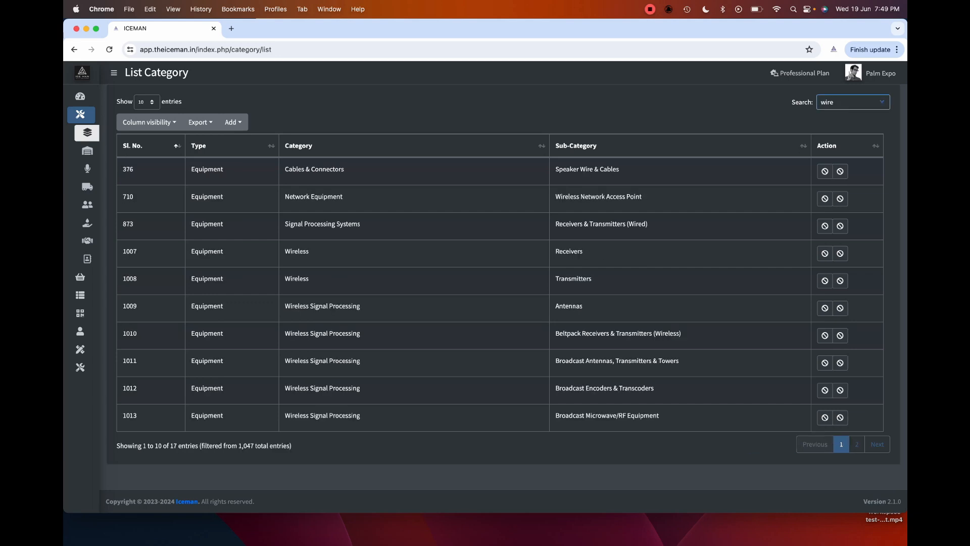
pyautogui.moveTo(285, 252); pyautogui.dragTo(310, 252)
pyautogui.click(310, 251)
pyautogui.moveTo(555, 251); pyautogui.dragTo(592, 279)
pyautogui.click(584, 251)
pyautogui.click(592, 278)
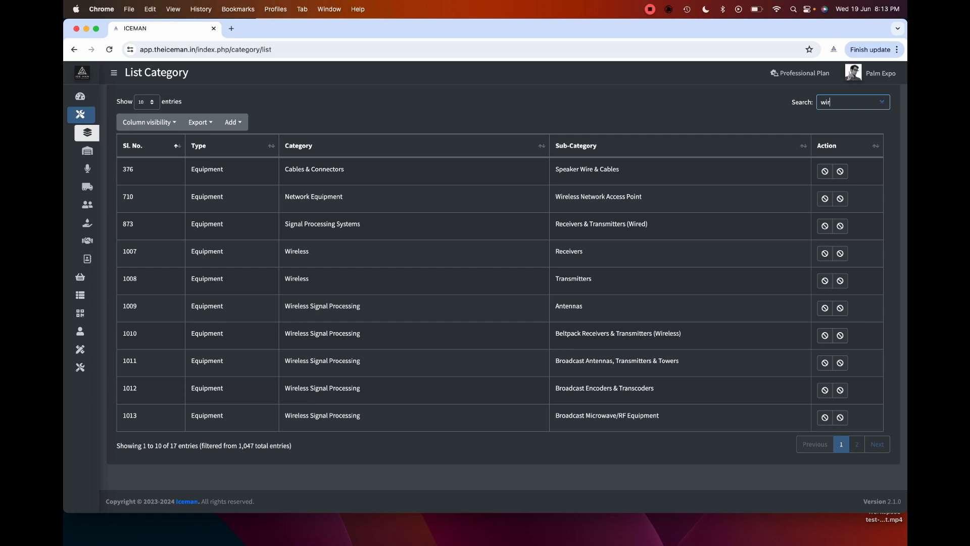
pyautogui.click(96, 150)
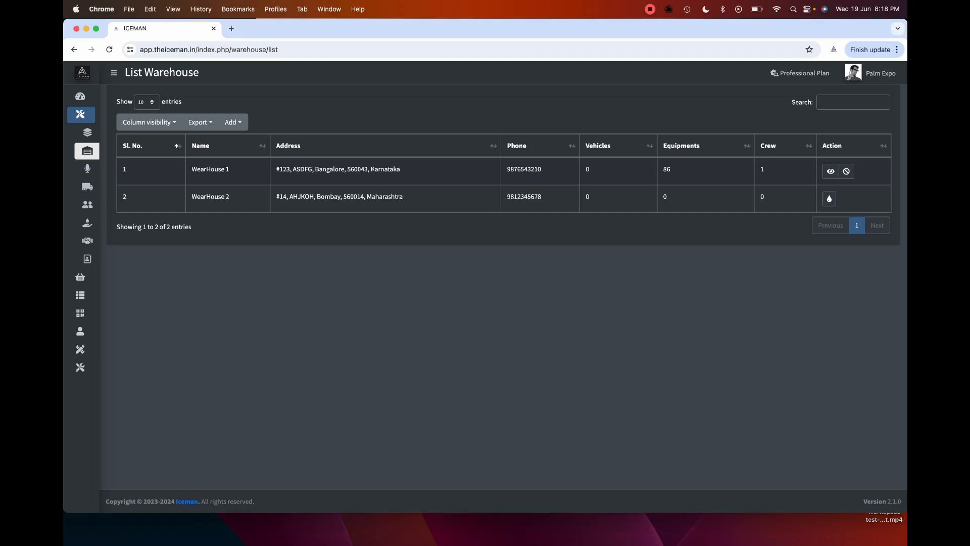
pyautogui.click(233, 122)
pyautogui.click(262, 142)
pyautogui.click(334, 179)
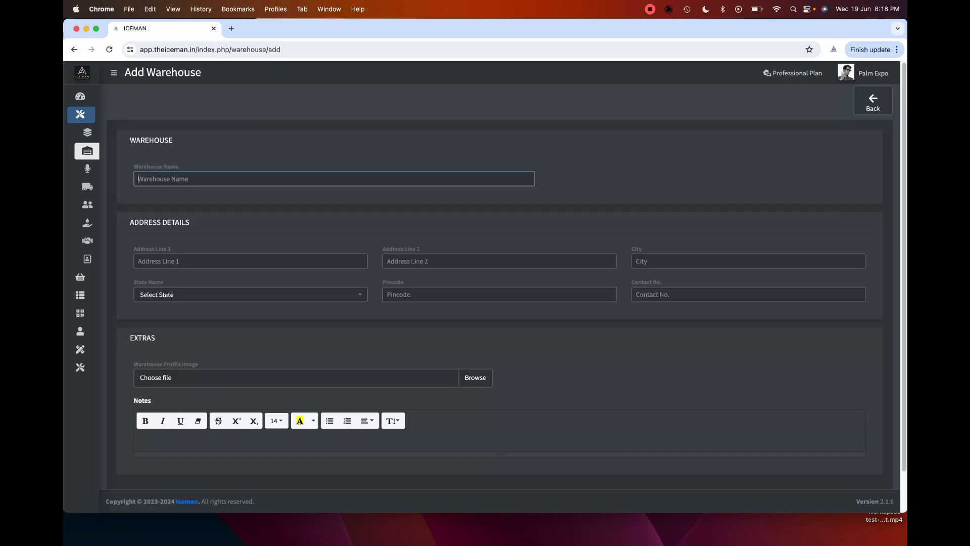
pyautogui.scroll(-1, 499, 303)
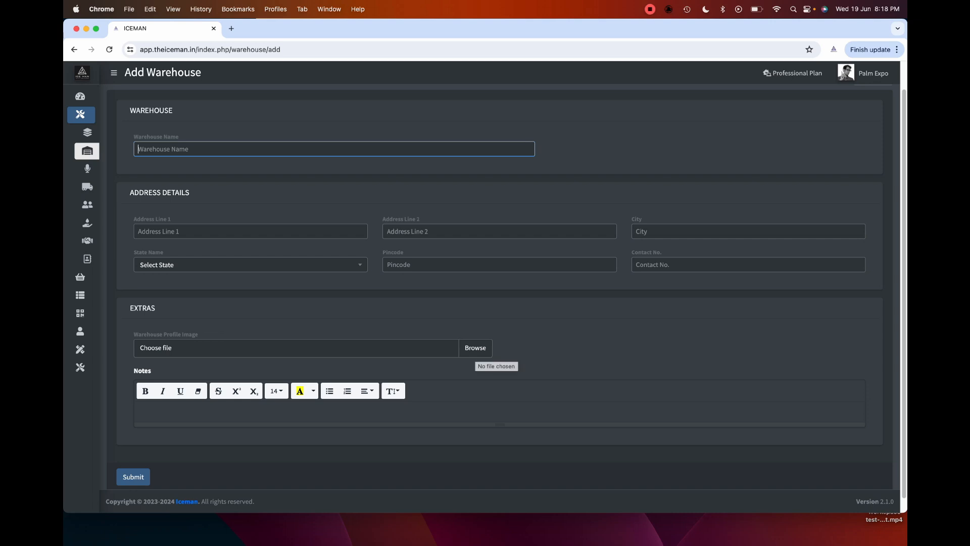
pyautogui.scroll(1, 499, 293)
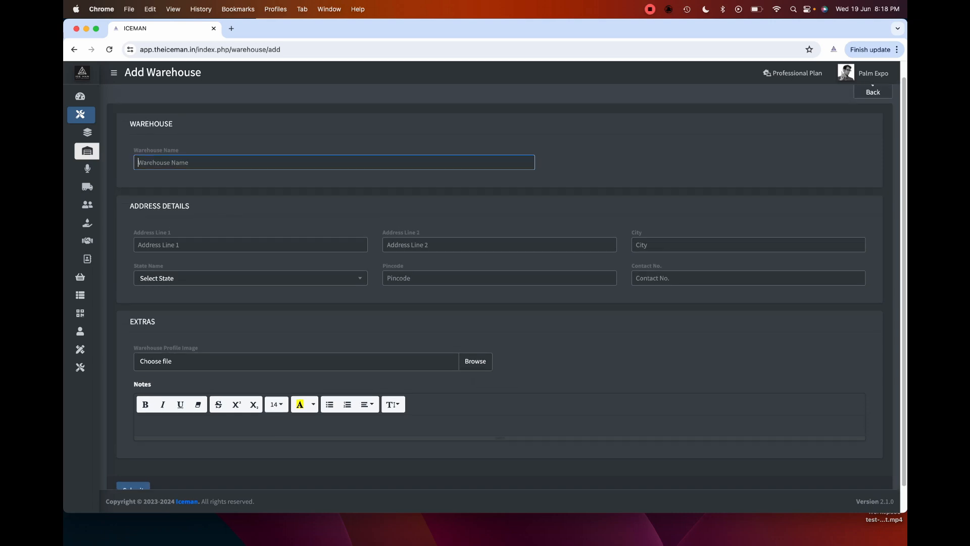
pyautogui.click(873, 103)
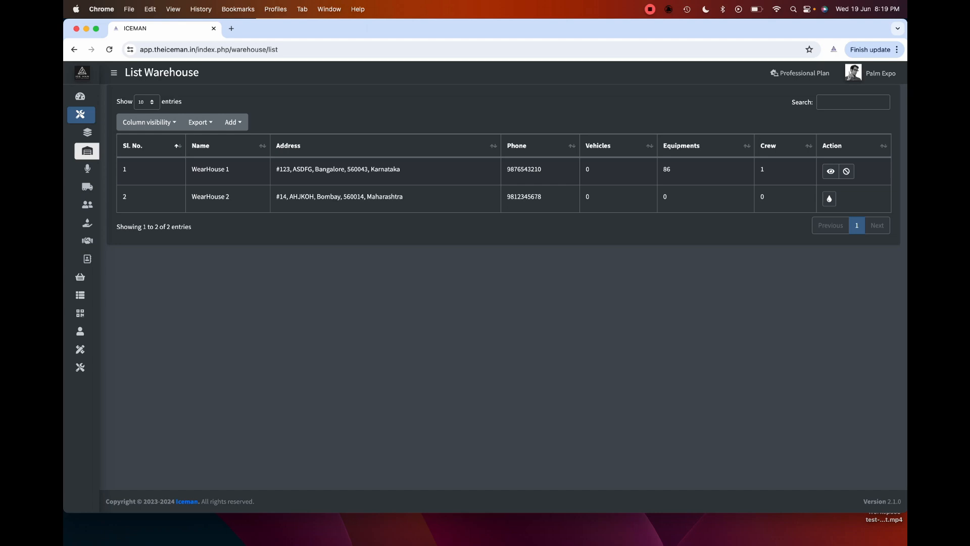
# - Open the details of WearHouse 1, holding 86 equipments, and scroll its equipment list
pyautogui.doubleClick(667, 170)
pyautogui.click(668, 170)
pyautogui.click(830, 171)
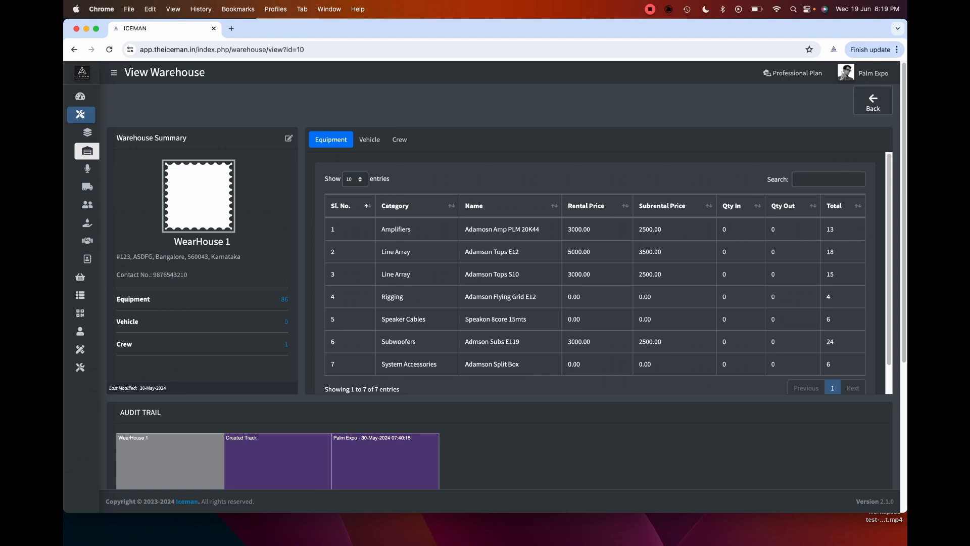
pyautogui.scroll(-1, 594, 283)
pyautogui.scroll(-2, 603, 273)
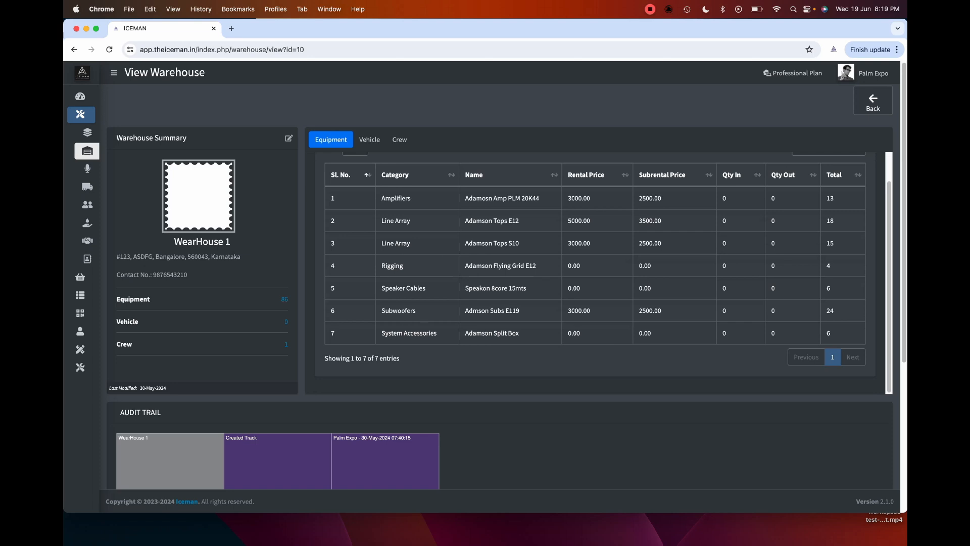
pyautogui.scroll(-2, 506, 251)
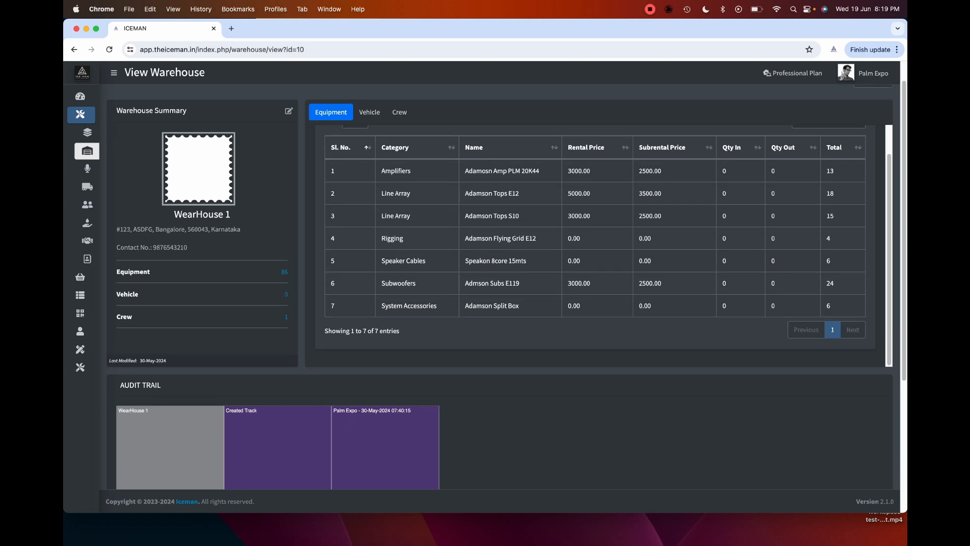
pyautogui.scroll(2, 601, 246)
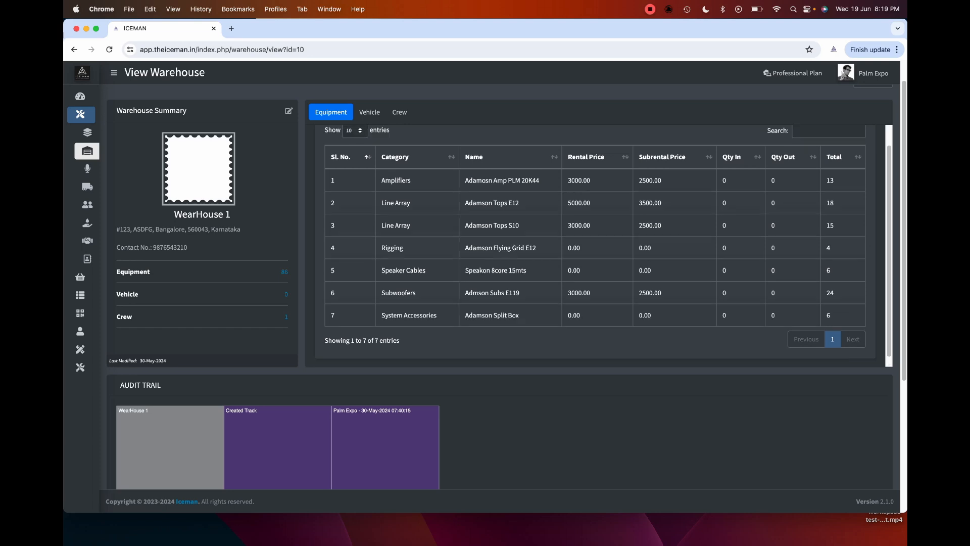
# - Review WearHouse 1's Vehicle and Crew tabs, then its Equipment list and Audit Trail
pyautogui.click(369, 111)
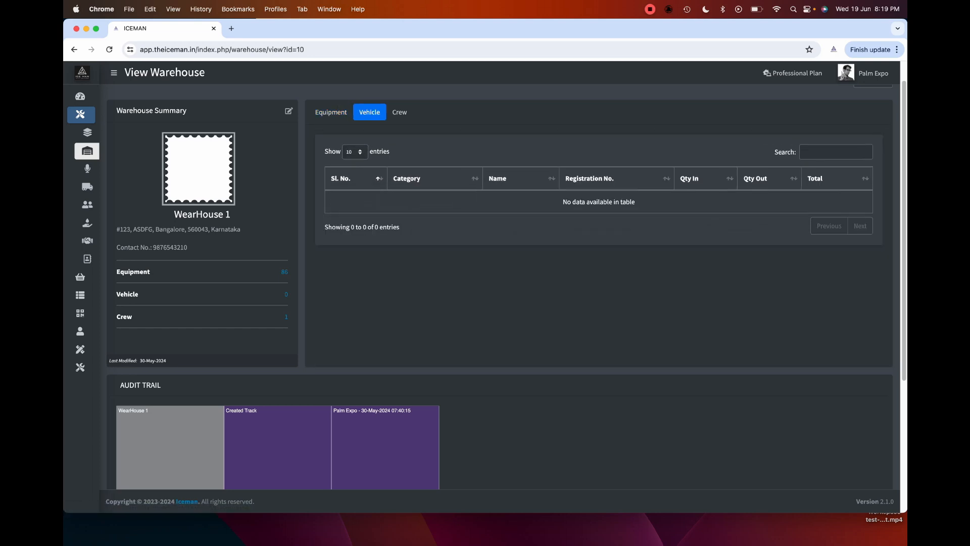
pyautogui.click(400, 112)
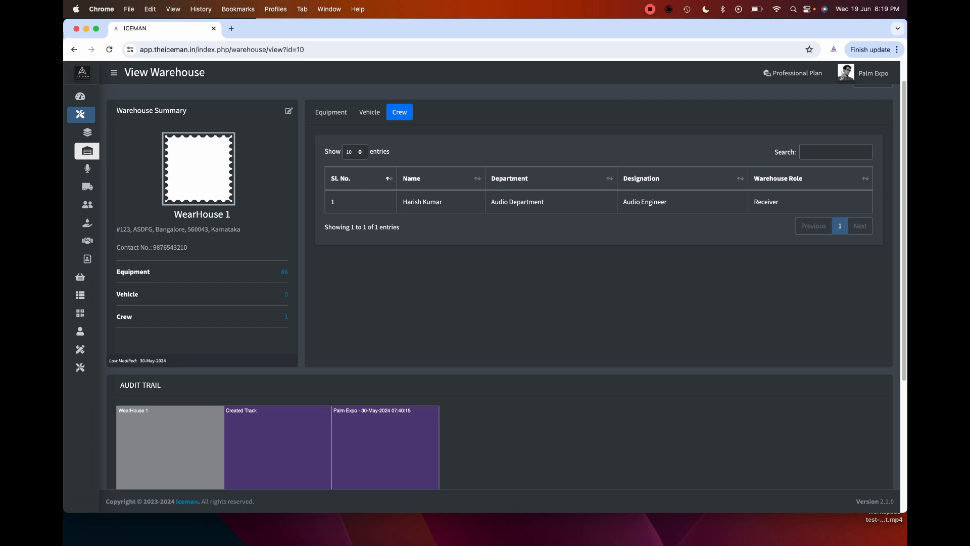
pyautogui.click(331, 111)
pyautogui.scroll(-5, 595, 246)
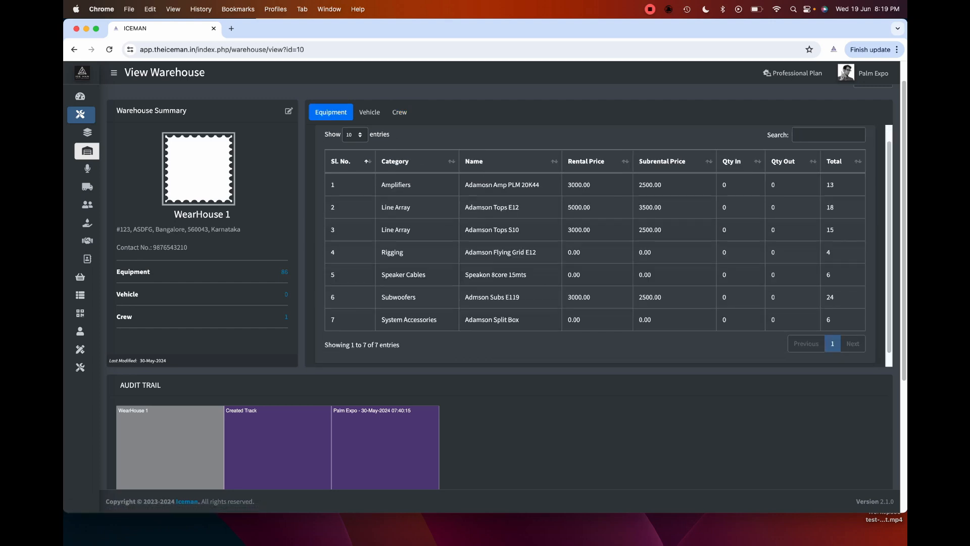
pyautogui.scroll(-3, 505, 275)
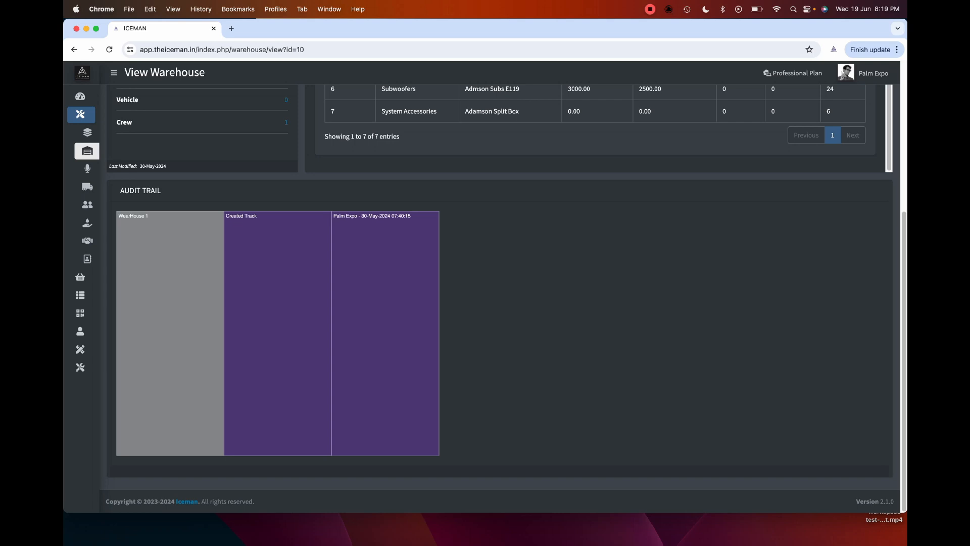
pyautogui.scroll(1, 505, 298)
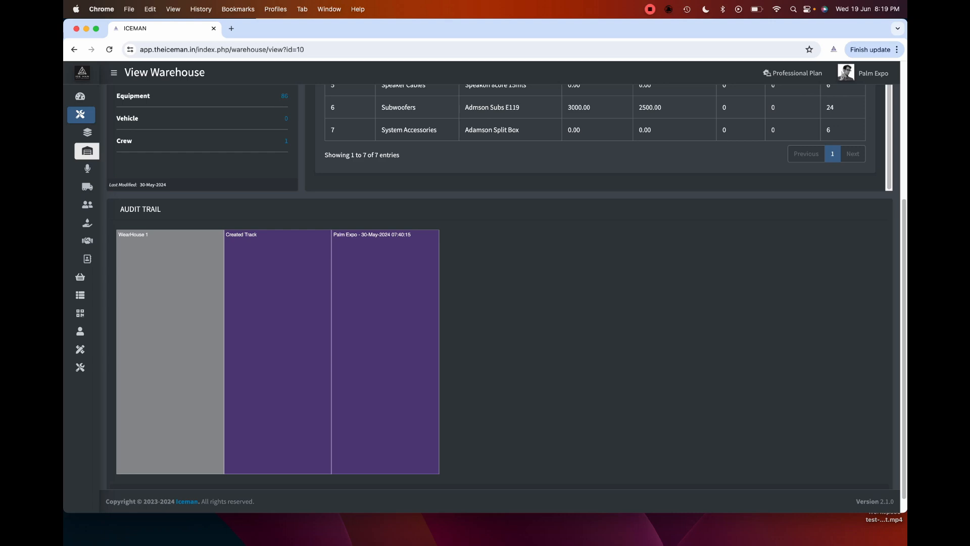
pyautogui.scroll(5, 500, 283)
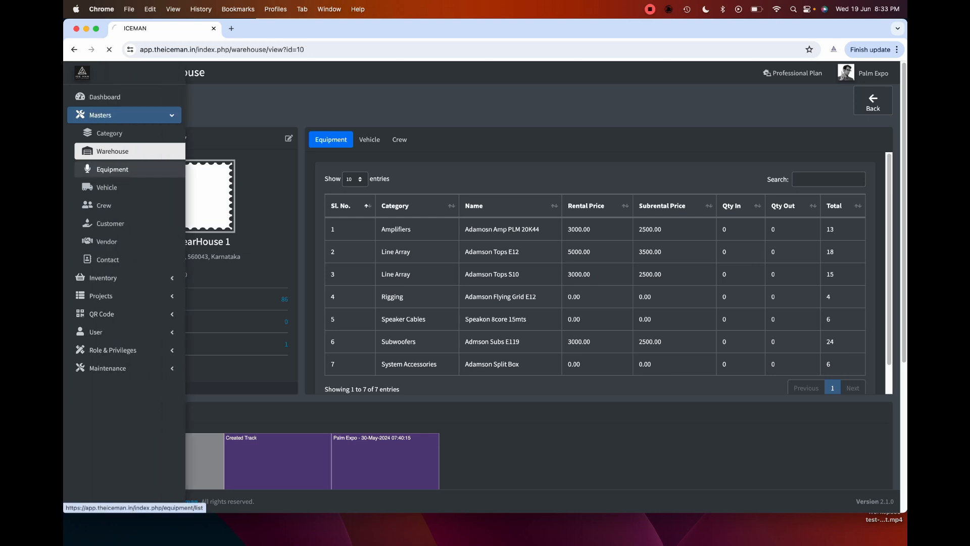
pyautogui.click(103, 169)
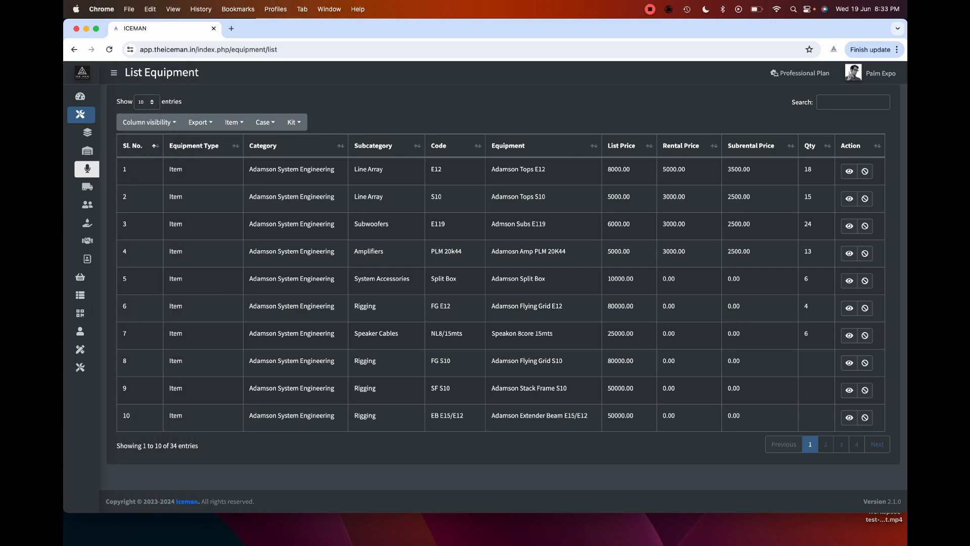
pyautogui.click(233, 121)
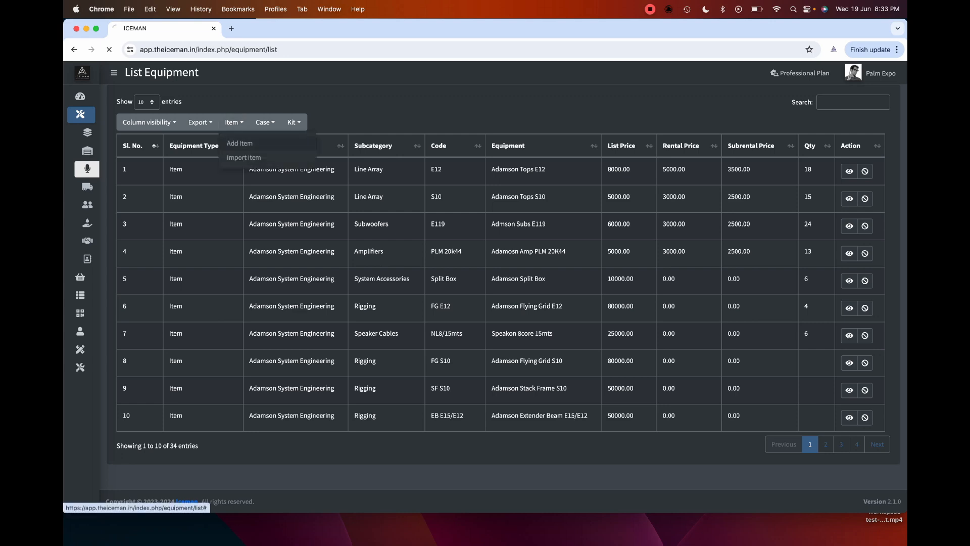
pyautogui.click(240, 143)
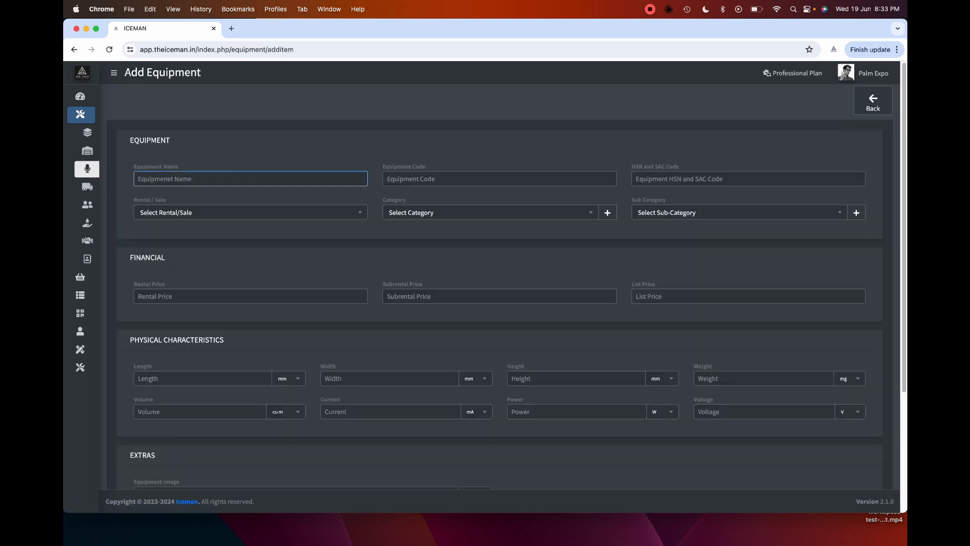
pyautogui.click(411, 179)
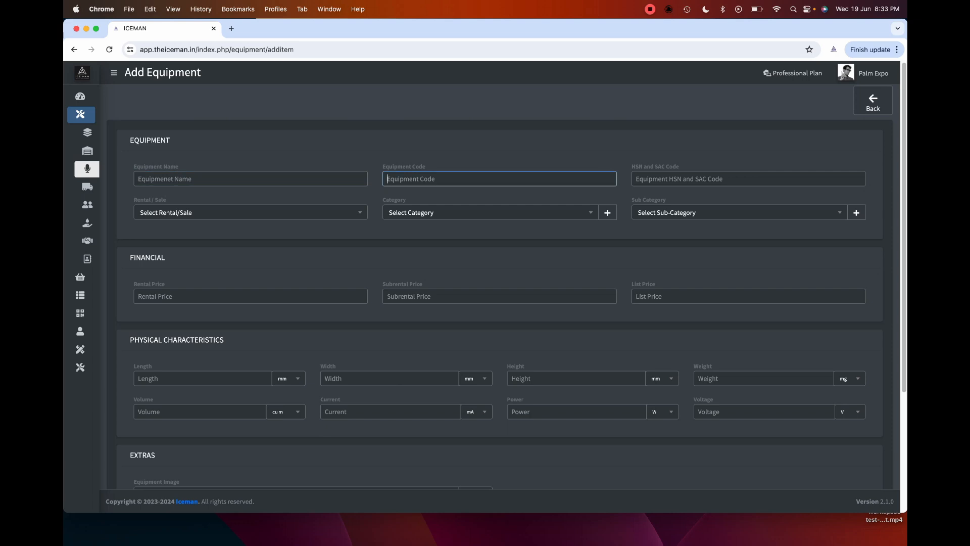
pyautogui.click(250, 213)
pyautogui.click(250, 212)
pyautogui.click(490, 213)
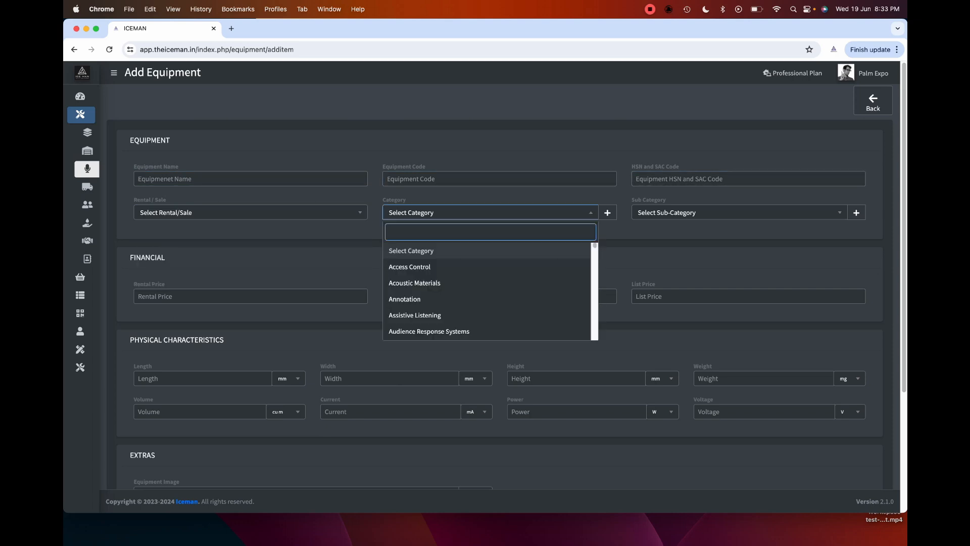
pyautogui.click(739, 212)
pyautogui.press('Escape')
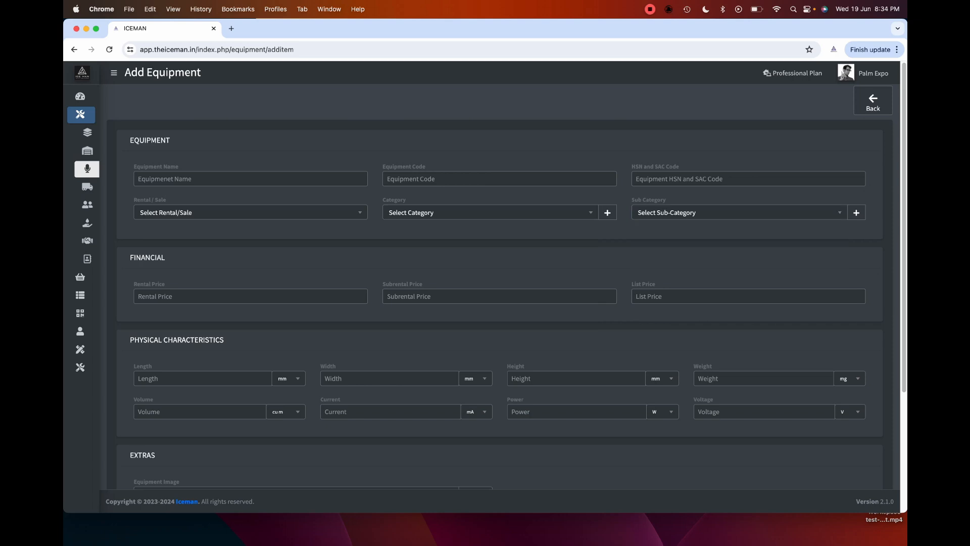
pyautogui.moveTo(93, 133)
pyautogui.click(607, 212)
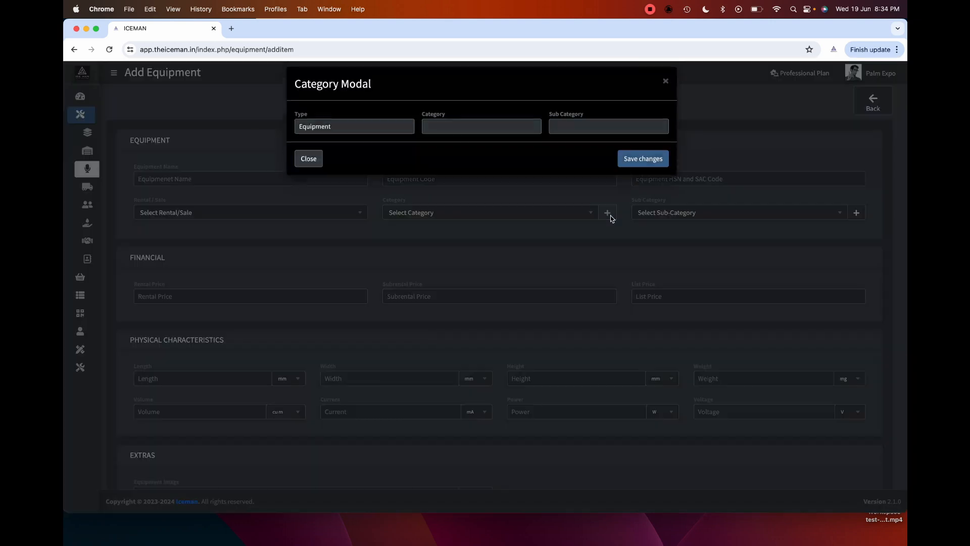
pyautogui.press('Escape')
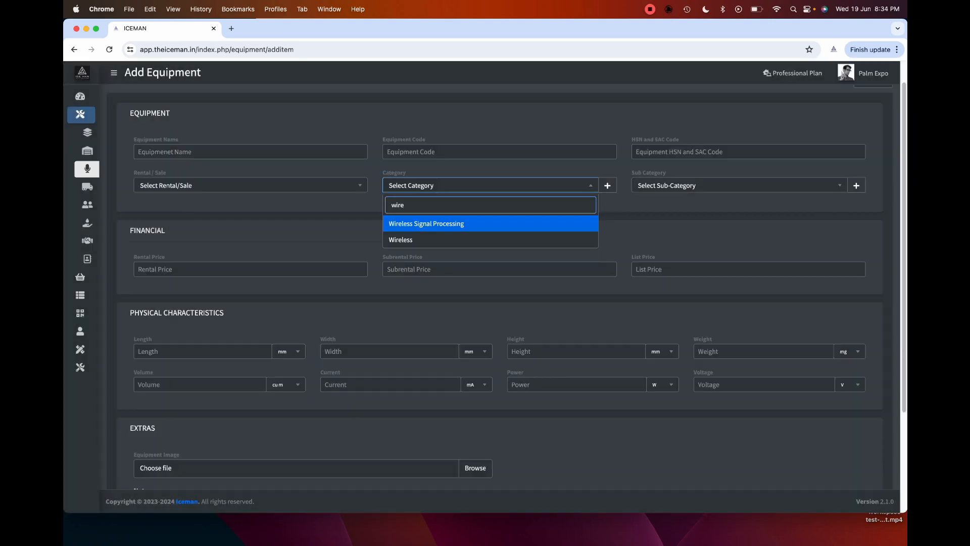
pyautogui.press('Down')
pyautogui.press('Return')
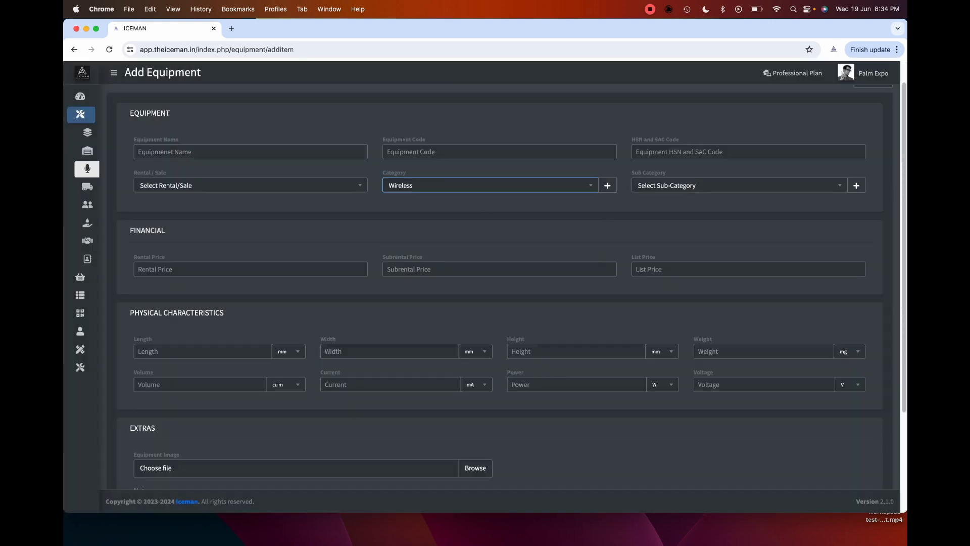
pyautogui.click(739, 185)
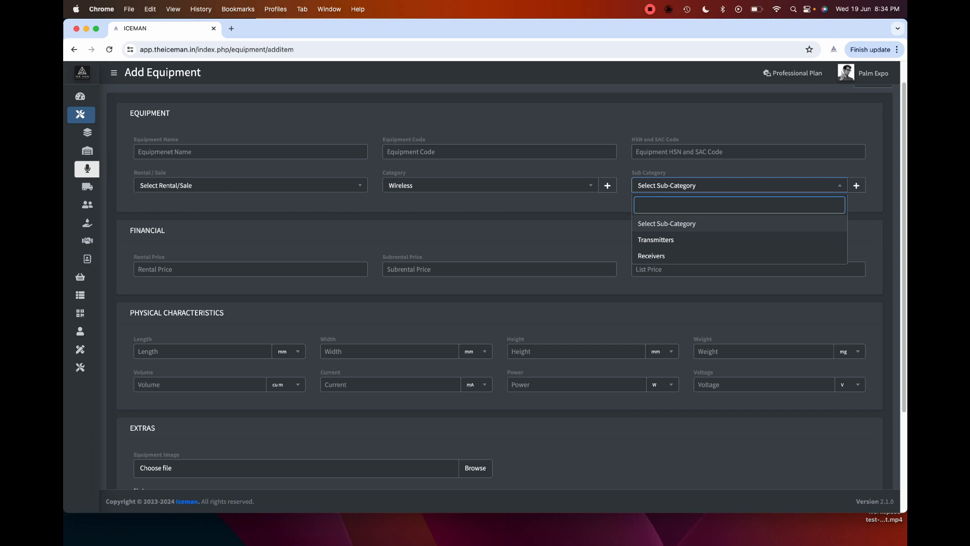
pyautogui.press('Down')
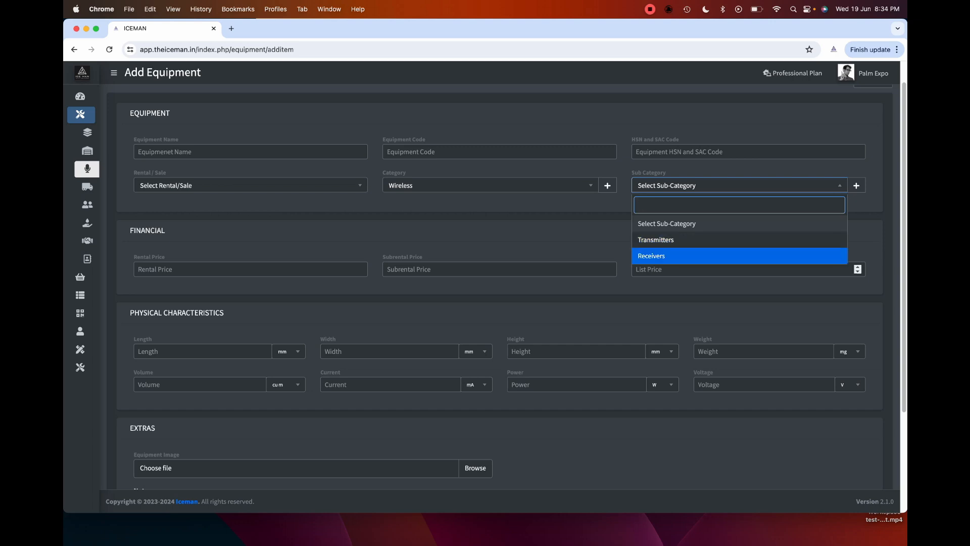
pyautogui.click(250, 270)
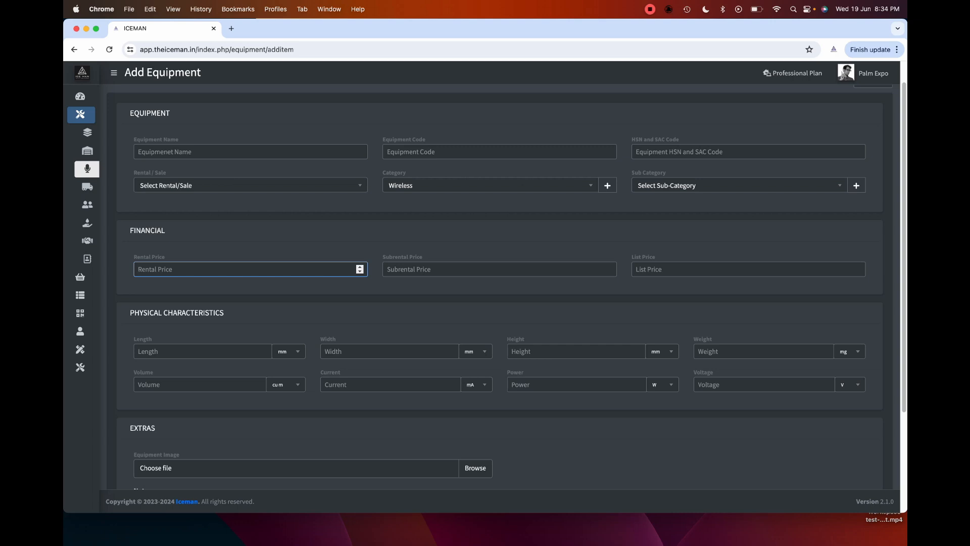
pyautogui.click(500, 269)
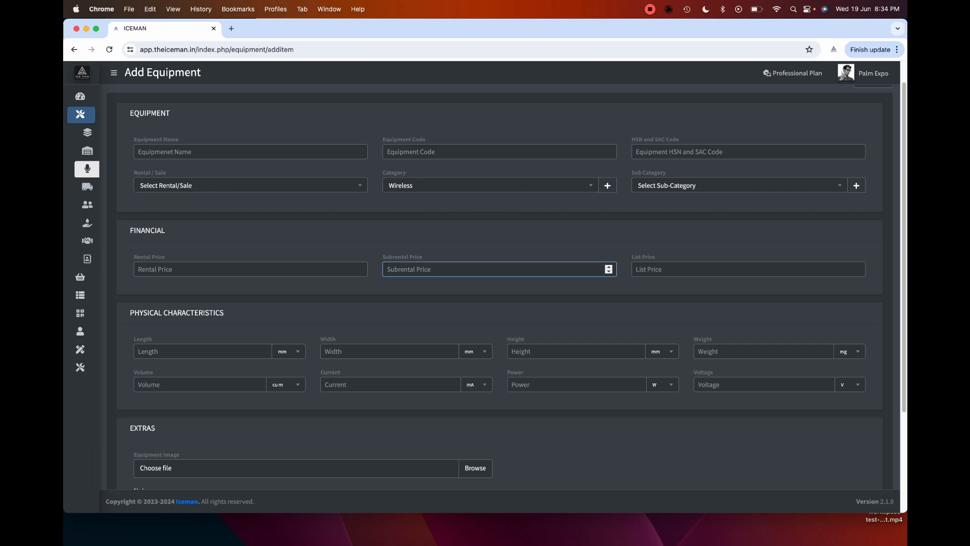
pyautogui.click(748, 269)
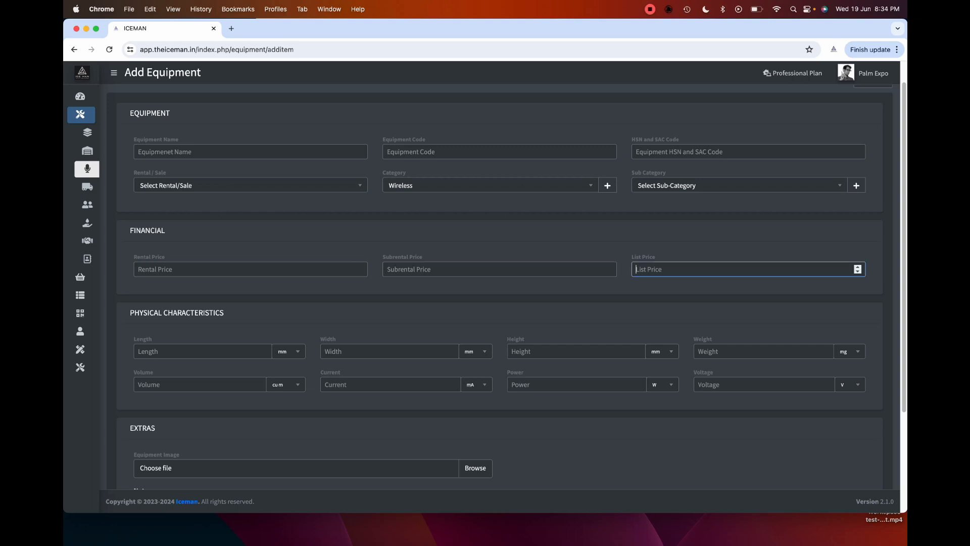
pyautogui.scroll(-3, 500, 283)
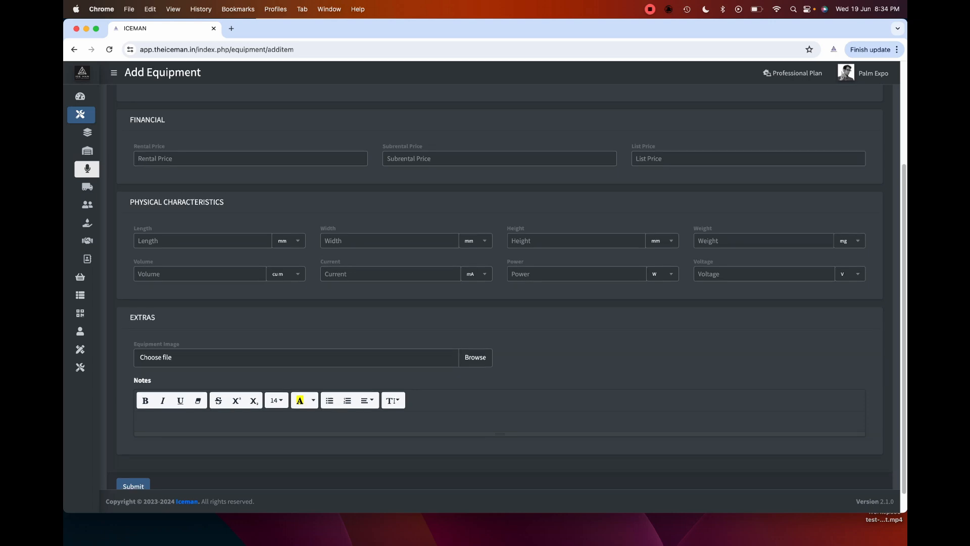
pyautogui.scroll(-1, 179, 331)
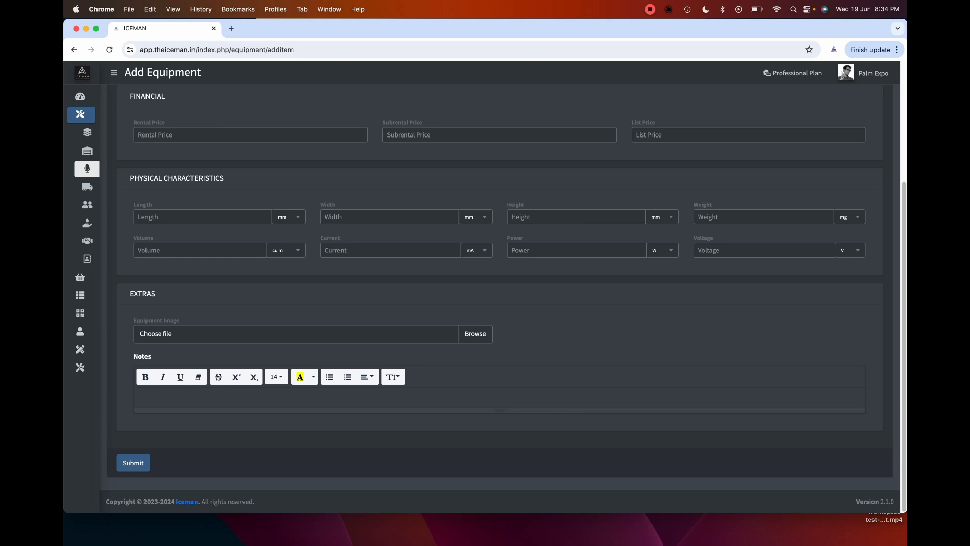
pyautogui.scroll(5, 499, 283)
pyautogui.click(873, 101)
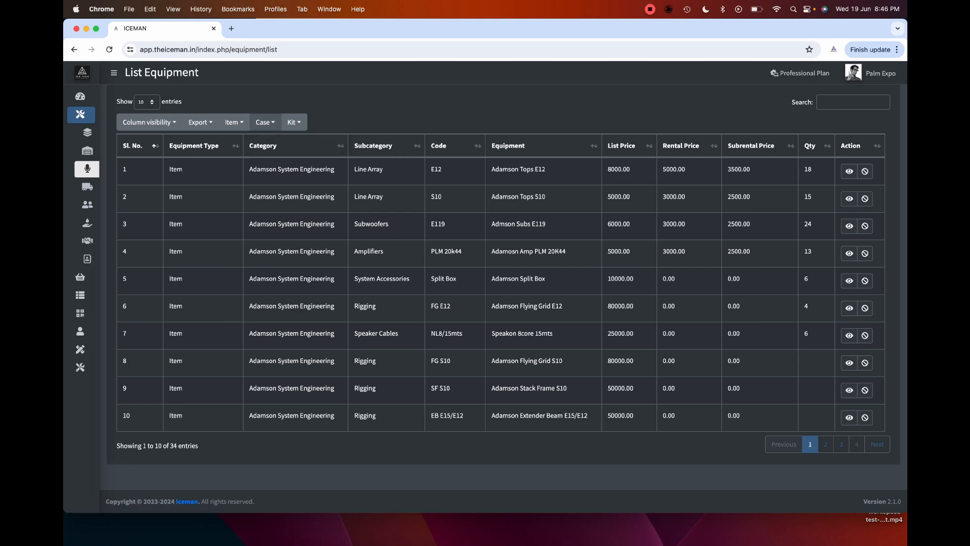
# - Open a new Add Case form and step through its name, code and HSN/SAC fields
pyautogui.click(265, 121)
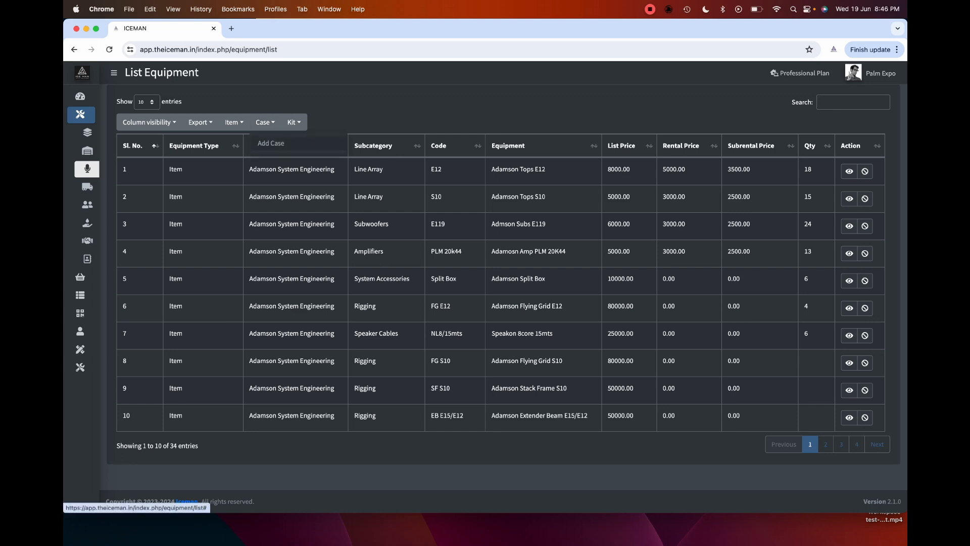
pyautogui.click(268, 145)
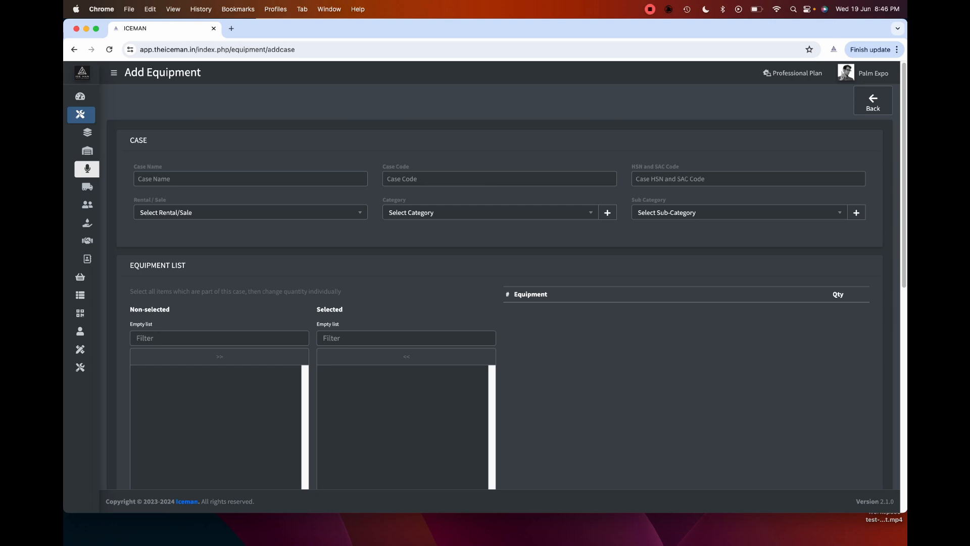
pyautogui.scroll(-1, 499, 287)
pyautogui.click(250, 177)
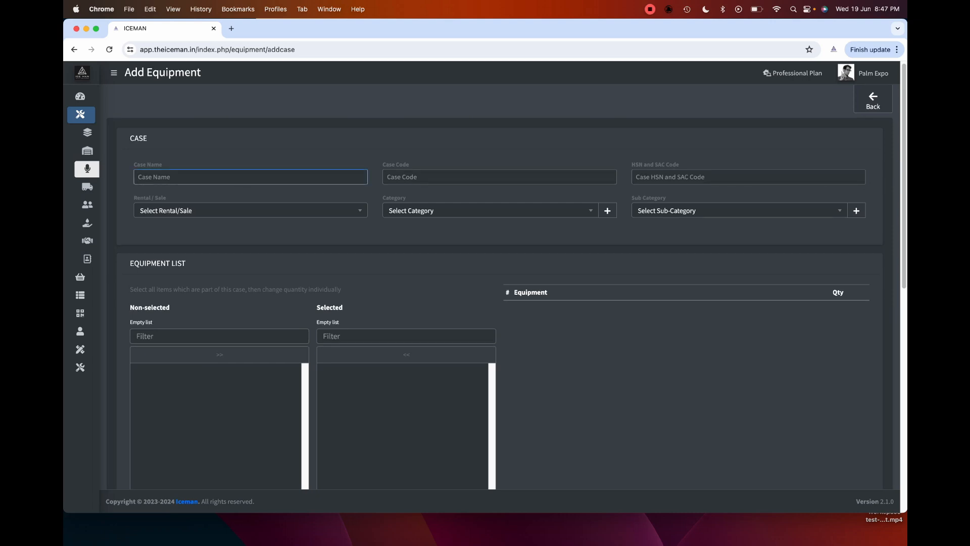
pyautogui.click(499, 177)
pyautogui.click(749, 177)
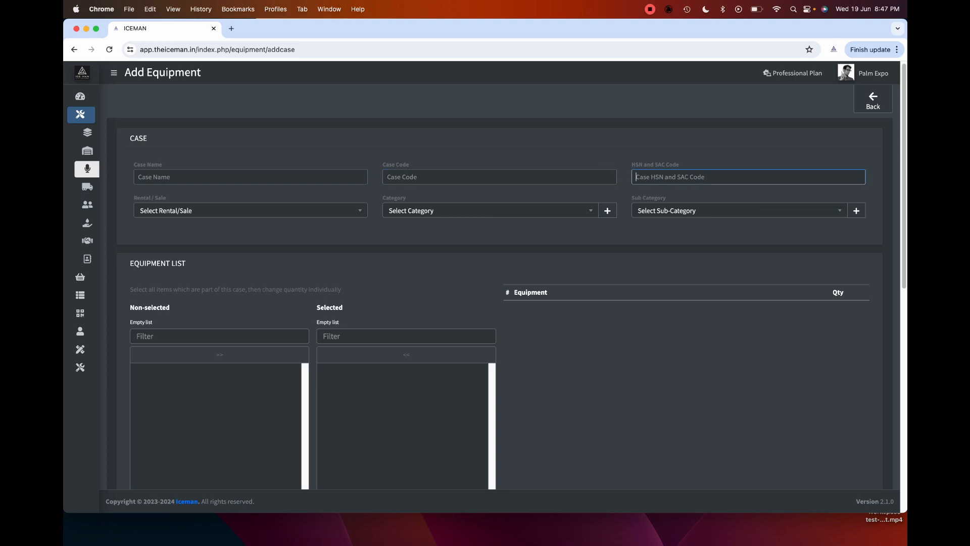
# - Set the case category to Adamson System Engineering and sub-category to Line Array
pyautogui.click(490, 211)
pyautogui.write('ada')
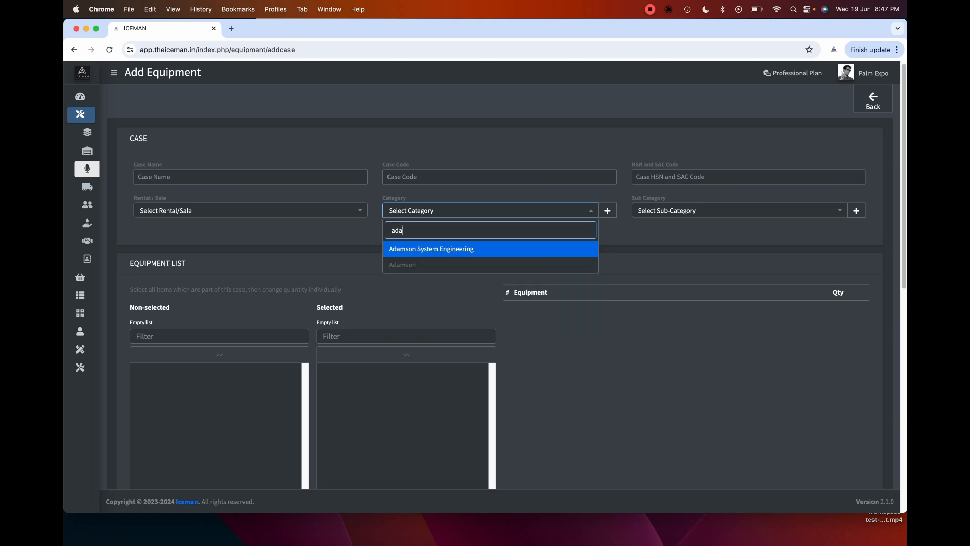
pyautogui.press('Return')
pyautogui.click(740, 211)
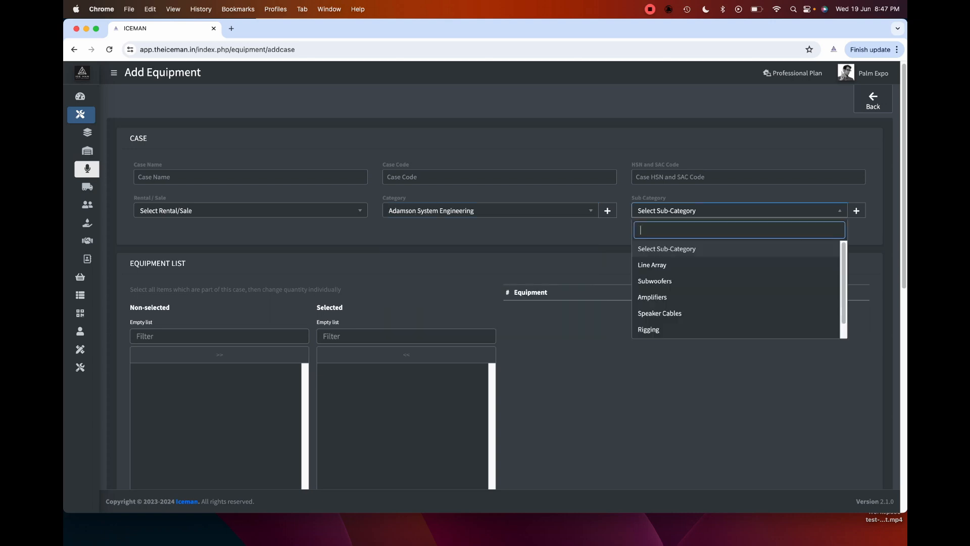
pyautogui.click(707, 265)
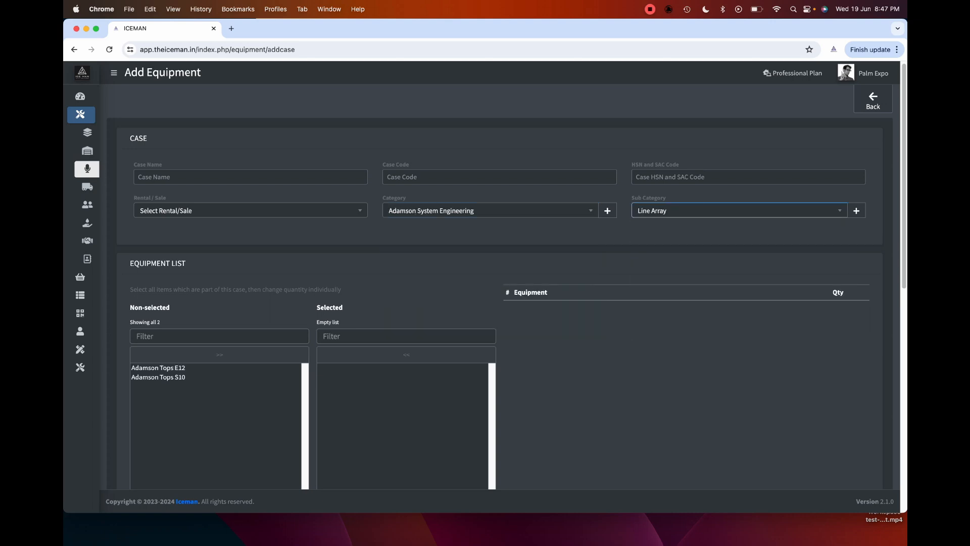
# - Add Adamson Tops E12 and S10 to the case and raise their quantities
pyautogui.click(158, 368)
pyautogui.click(860, 308)
pyautogui.click(860, 308)
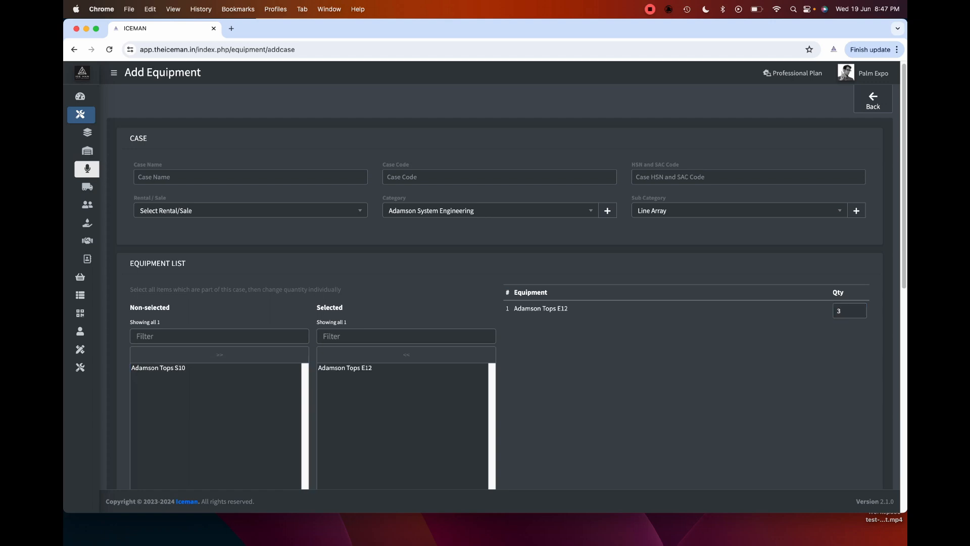
pyautogui.click(158, 368)
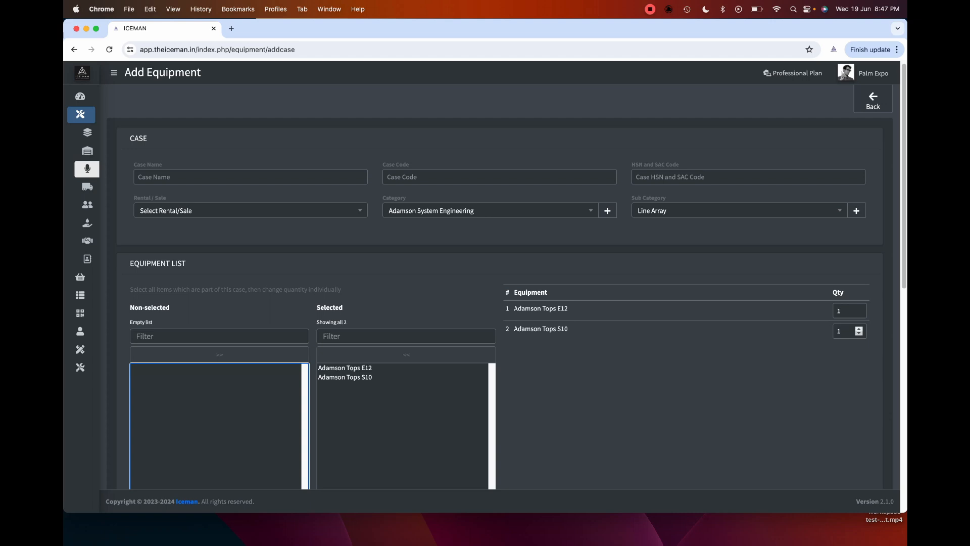
pyautogui.click(859, 328)
pyautogui.click(859, 329)
pyautogui.click(859, 308)
pyautogui.click(859, 308)
pyautogui.click(859, 308)
pyautogui.click(788, 368)
pyautogui.scroll(-1, 788, 368)
pyautogui.scroll(-2, 506, 282)
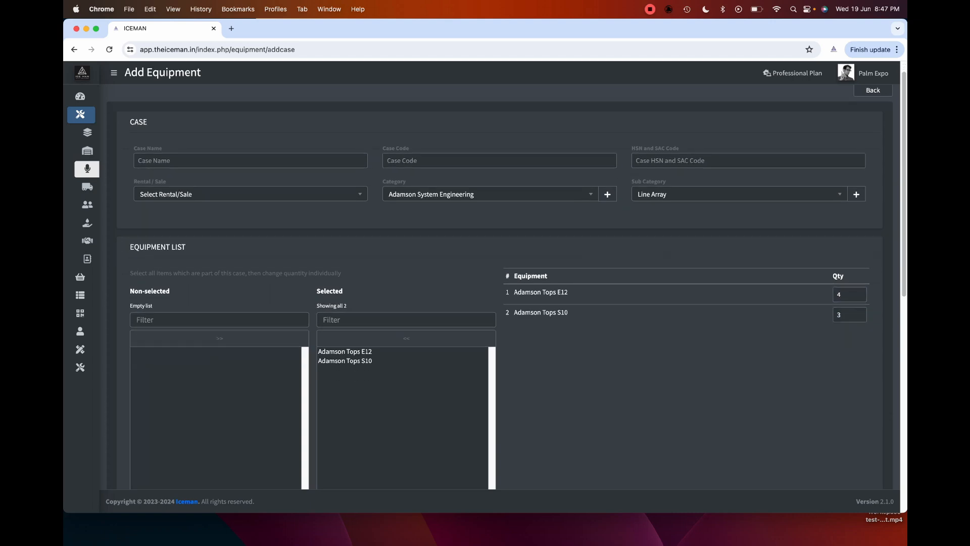
# - Switch the sub-category to Subwoofers and add Admson Subs E119 at quantity 1
pyautogui.click(739, 169)
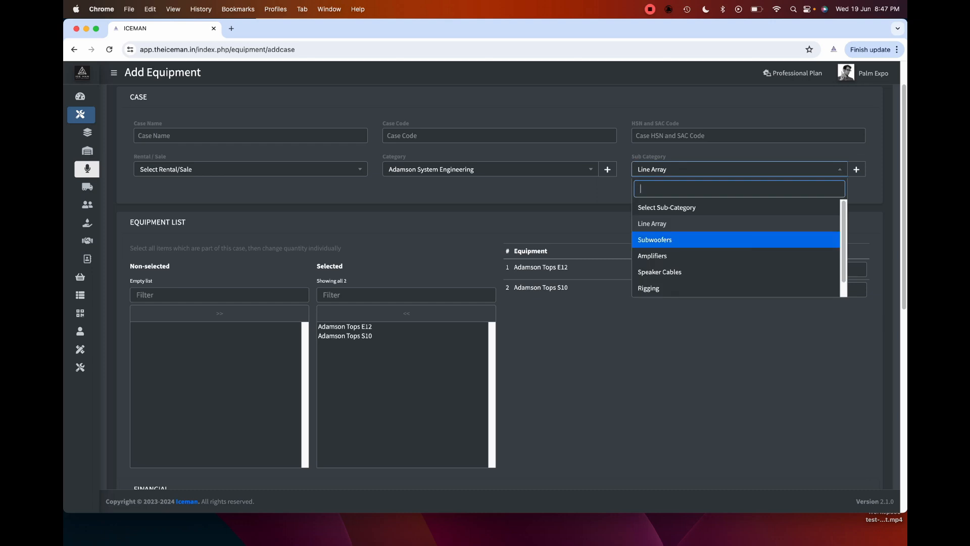
pyautogui.click(735, 240)
pyautogui.click(158, 327)
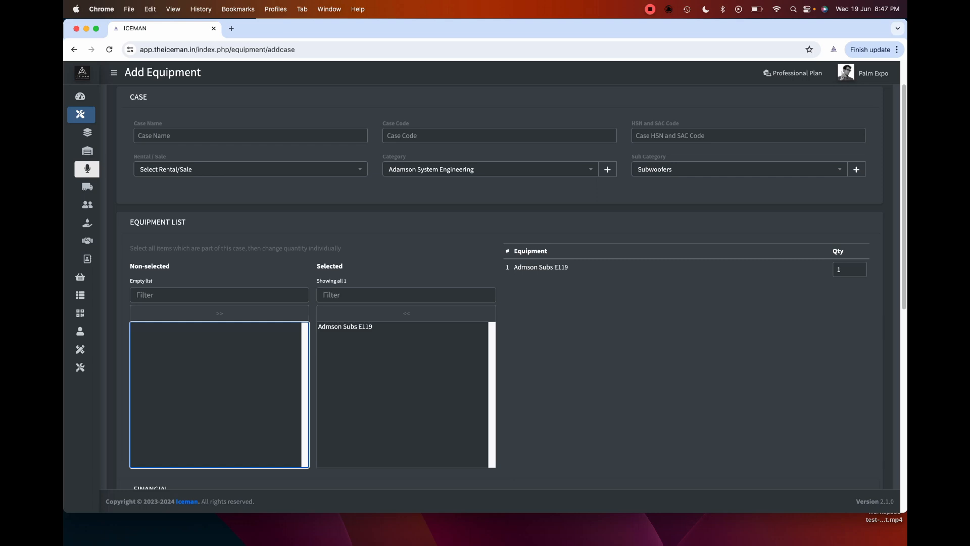
pyautogui.click(626, 349)
pyautogui.scroll(2, 505, 283)
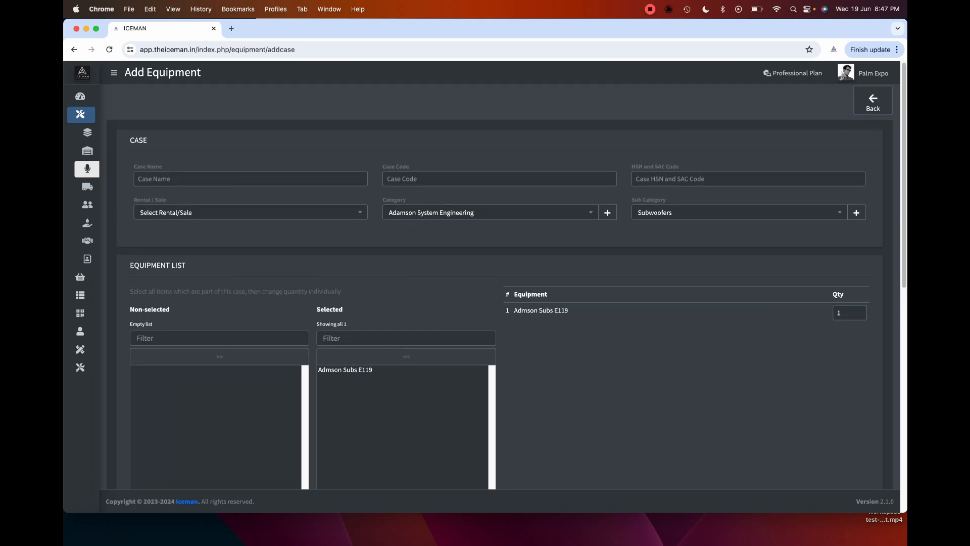
# - Leave the case unsaved and open a new Add Kit form, stepping through its name and code fields
pyautogui.click(873, 99)
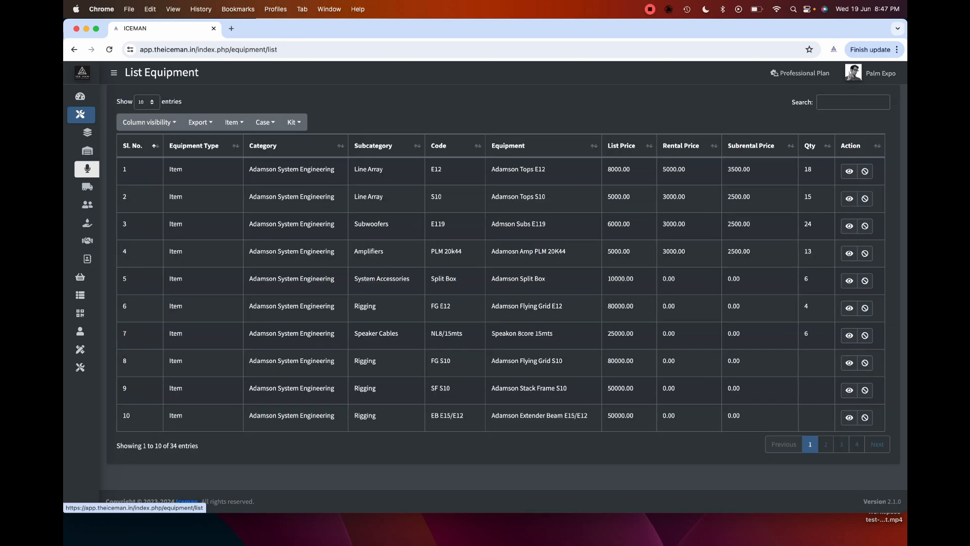
pyautogui.click(294, 122)
pyautogui.click(300, 142)
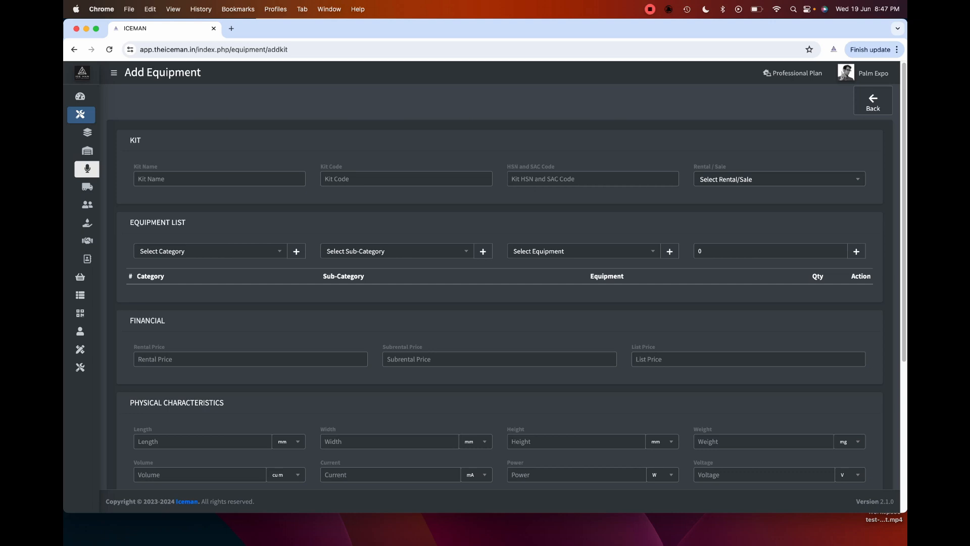
pyautogui.click(219, 179)
pyautogui.click(406, 179)
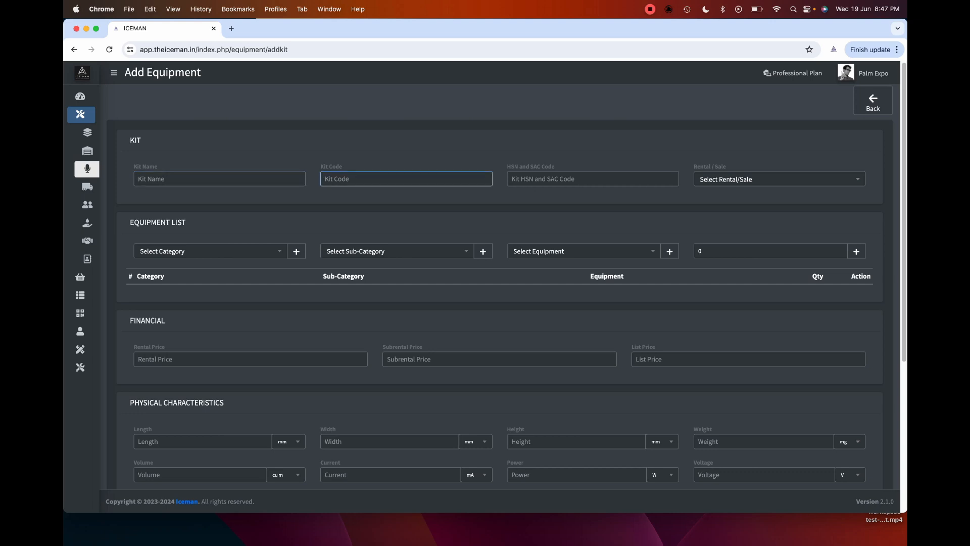
pyautogui.click(593, 179)
pyautogui.click(779, 179)
pyautogui.click(779, 179)
# - Add Adamson Tops E12 (Adamson System Engineering, Line Array) to the kit at quantity 2
pyautogui.click(210, 251)
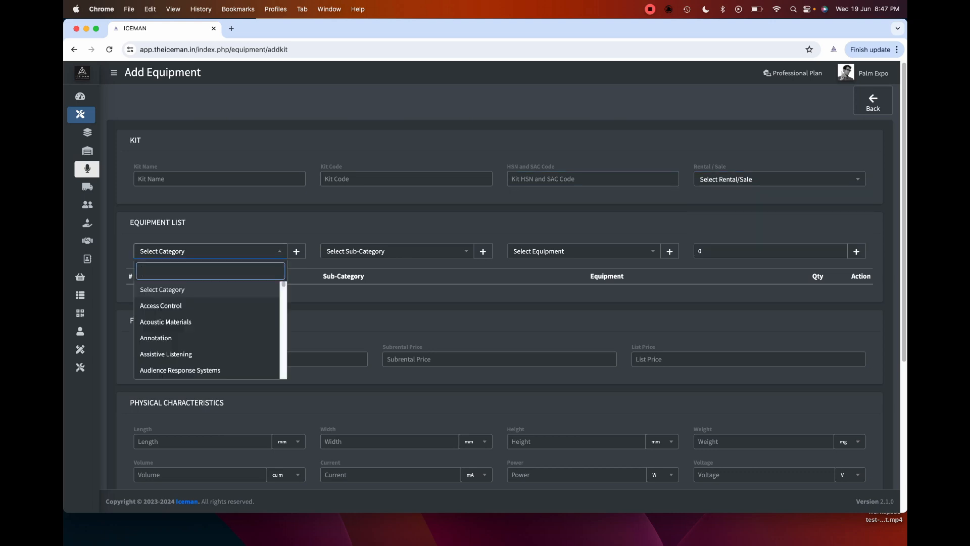
pyautogui.write('ada')
pyautogui.press('Return')
pyautogui.press('Down')
pyautogui.press('Return')
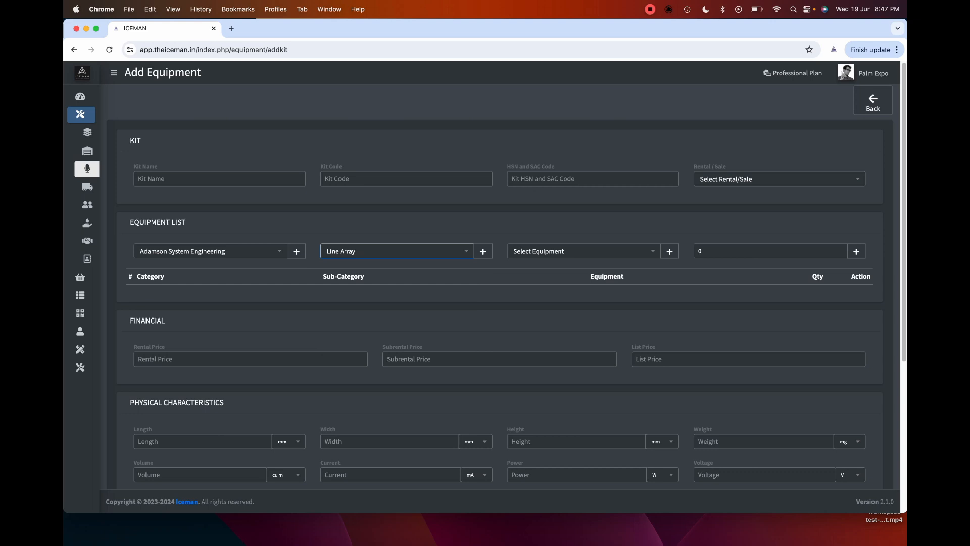
pyautogui.press('Down')
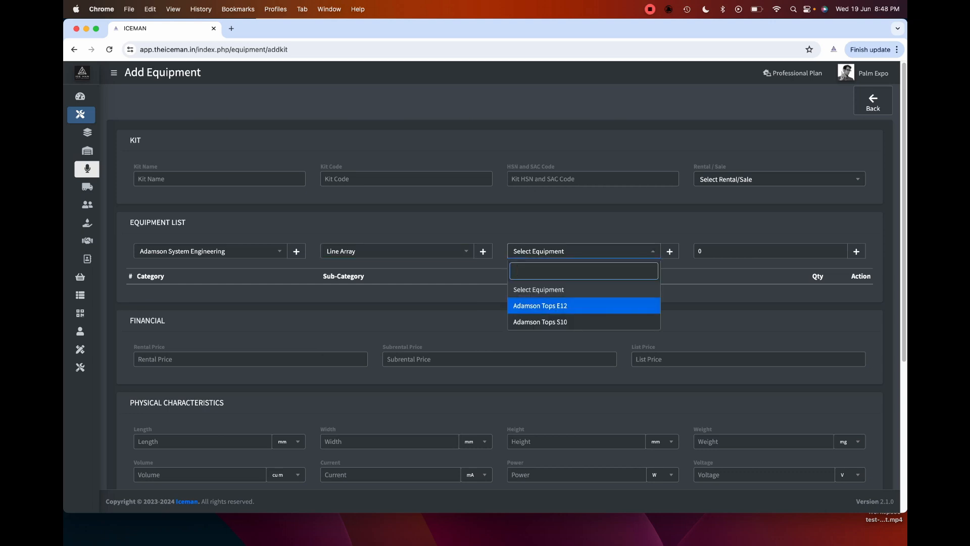
pyautogui.press('Return')
pyautogui.press('Tab')
pyautogui.write('2')
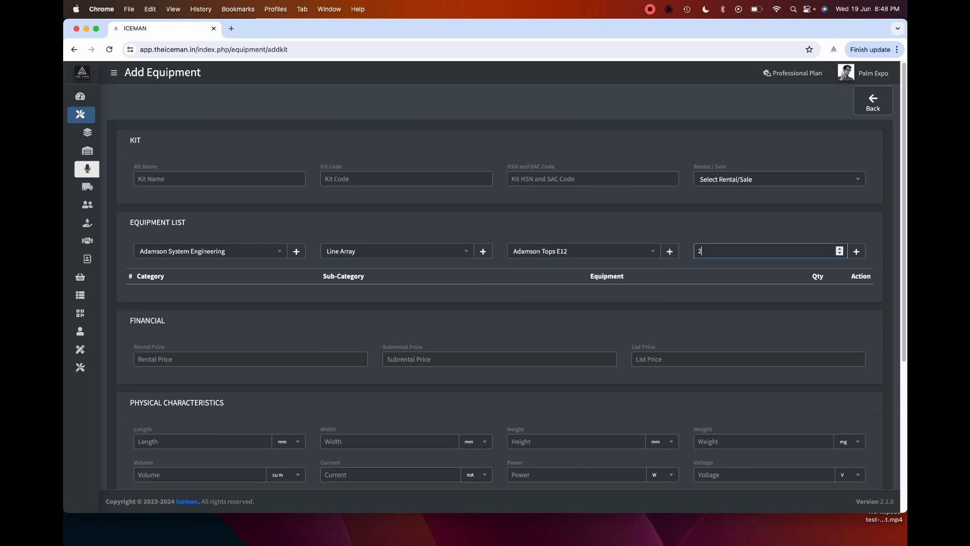
pyautogui.press('Return')
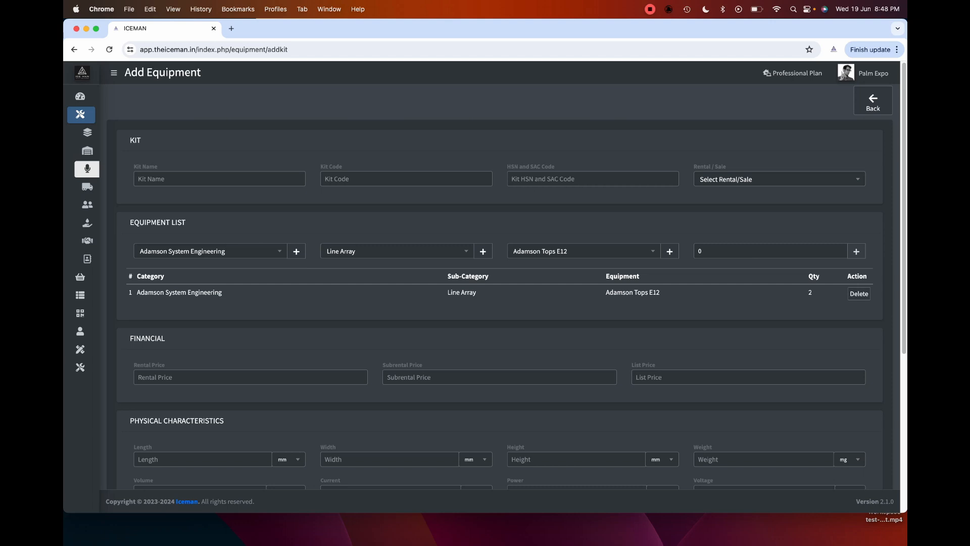
# - Add Admson Subs E119 from Subwoofers to the kit at quantity 3
pyautogui.click(396, 252)
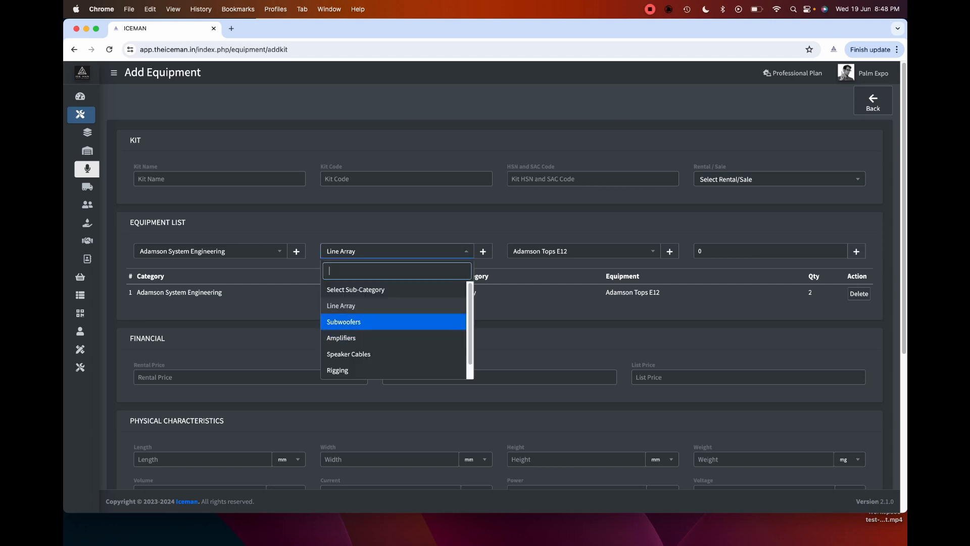
pyautogui.click(374, 322)
pyautogui.click(583, 251)
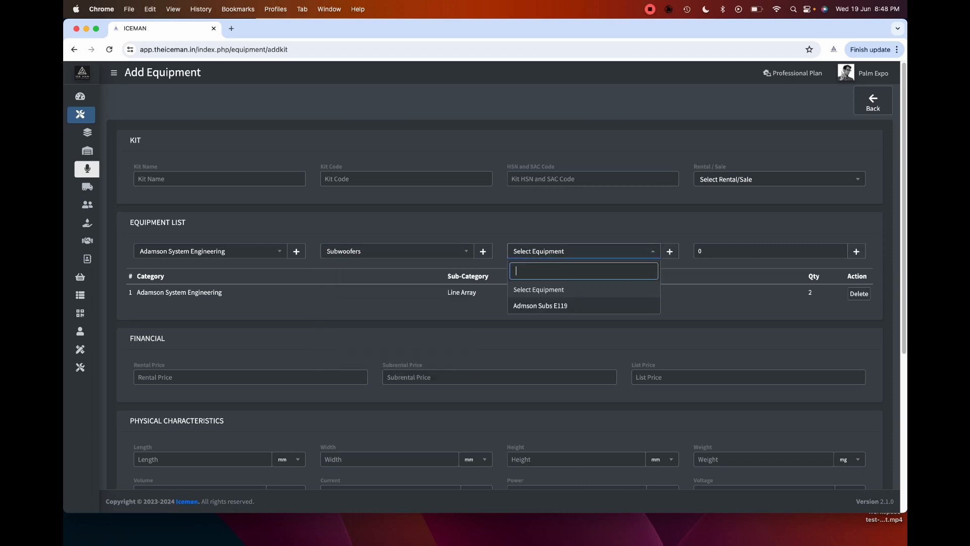
pyautogui.click(561, 306)
pyautogui.click(840, 248)
pyautogui.click(840, 249)
pyautogui.click(840, 249)
pyautogui.click(856, 251)
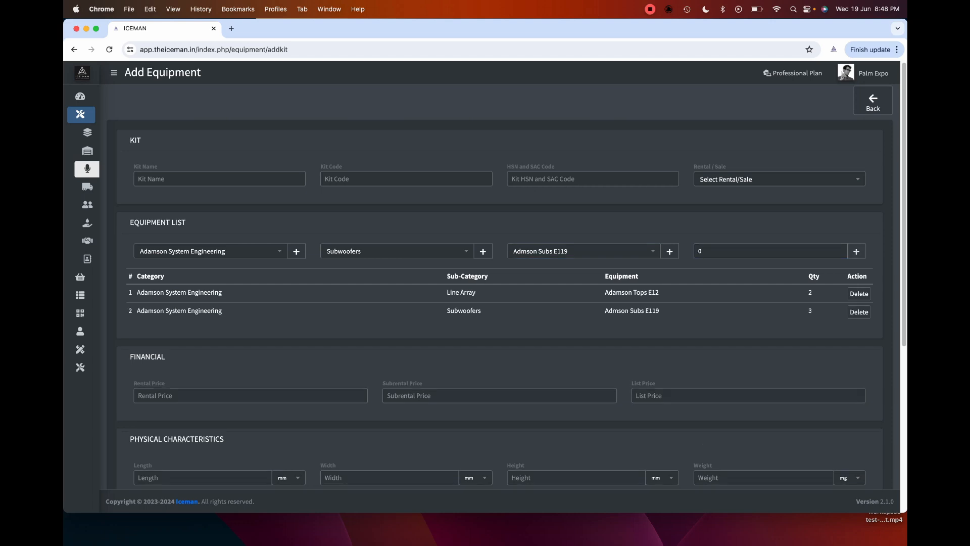
pyautogui.click(211, 251)
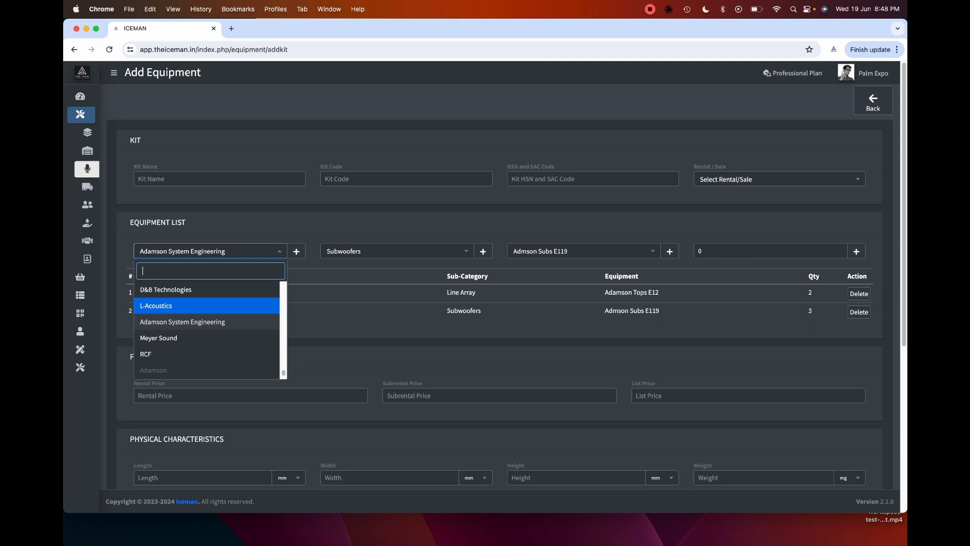
pyautogui.press('Escape')
pyautogui.scroll(-1, 251, 365)
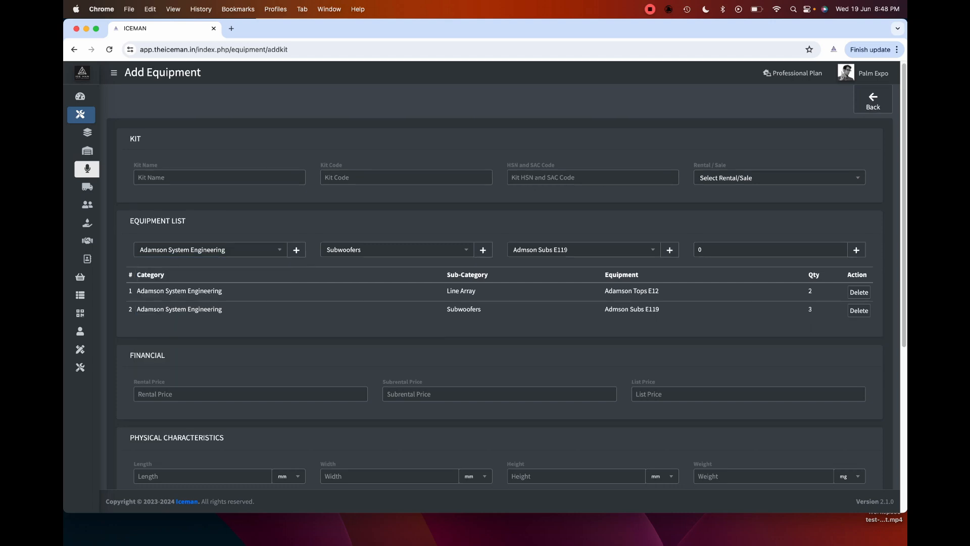
pyautogui.click(251, 365)
pyautogui.scroll(-1, 250, 366)
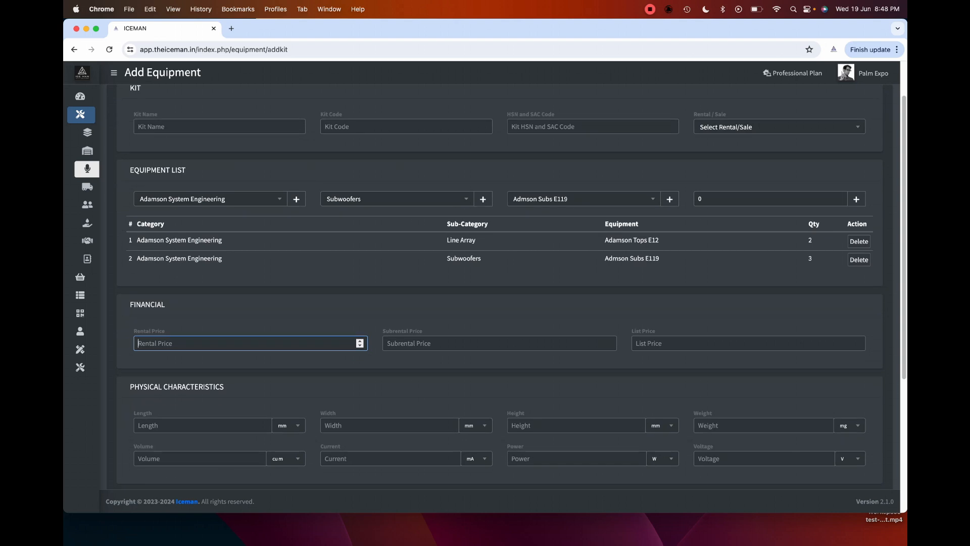
pyautogui.click(499, 343)
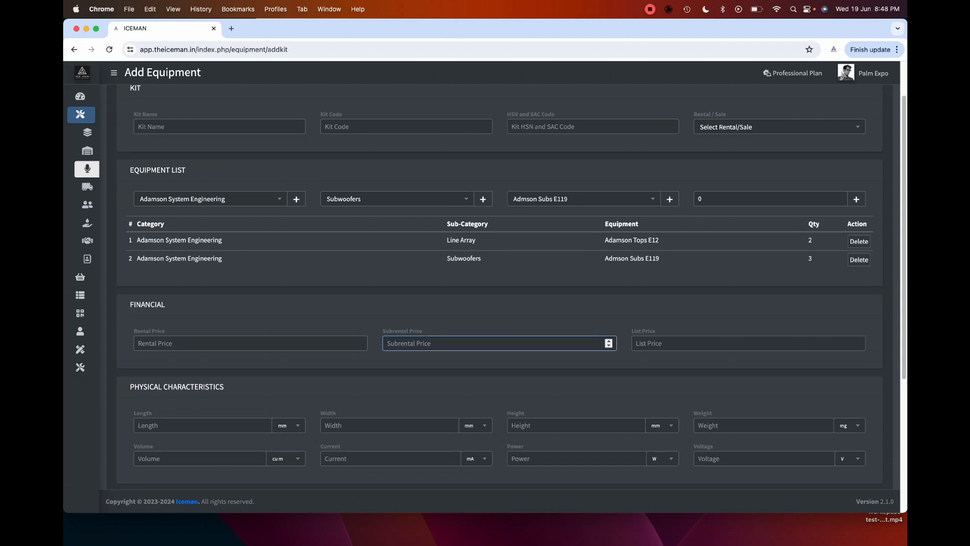
pyautogui.click(748, 343)
pyautogui.click(499, 343)
pyautogui.click(748, 343)
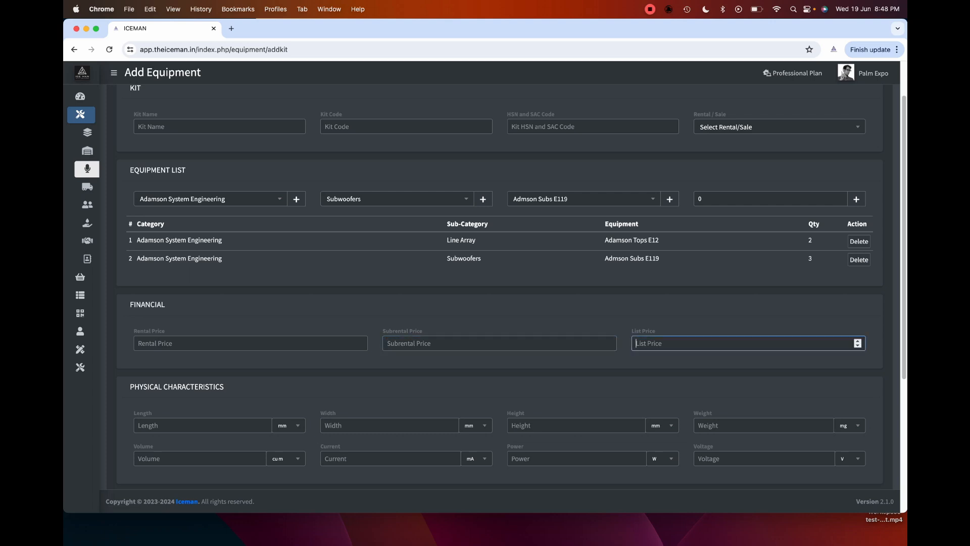
pyautogui.scroll(-5, 499, 283)
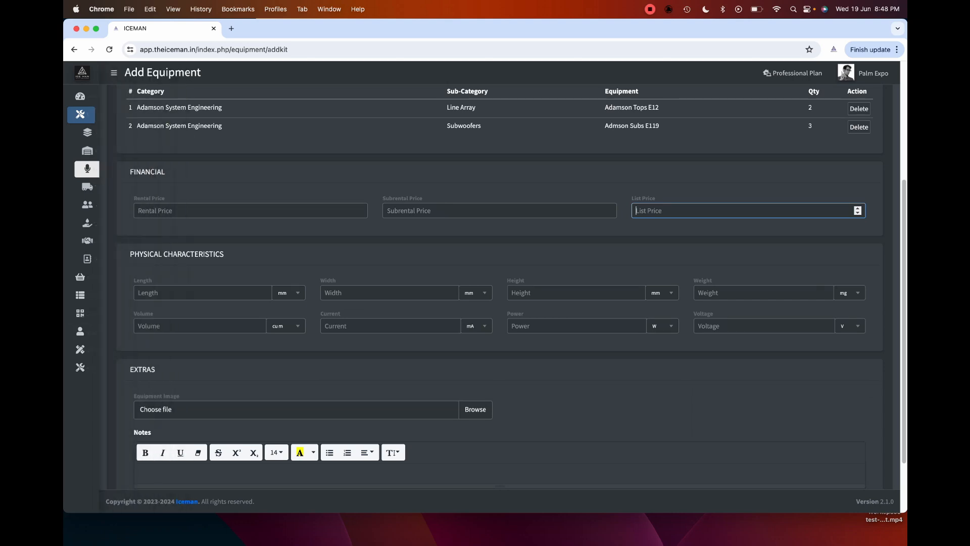
pyautogui.scroll(-1, 511, 279)
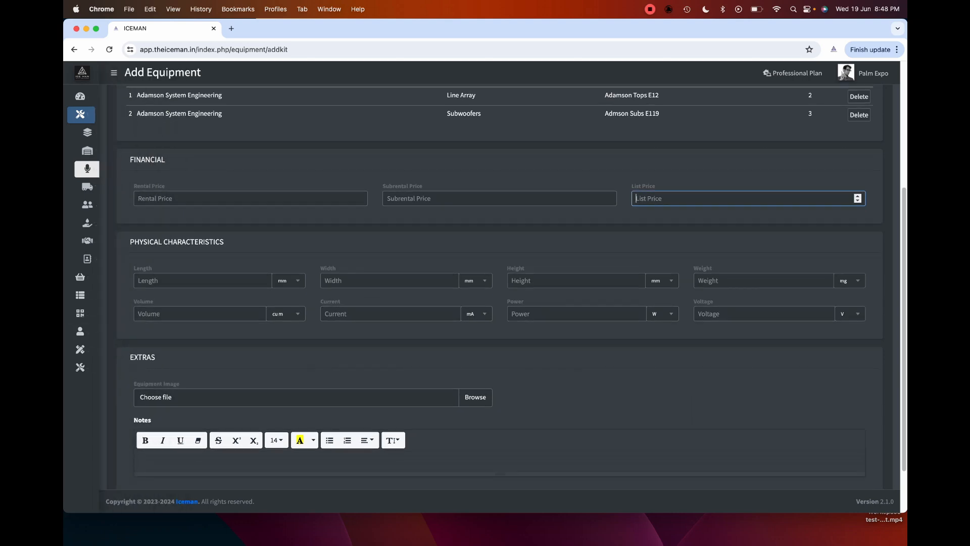
pyautogui.scroll(-1, 748, 199)
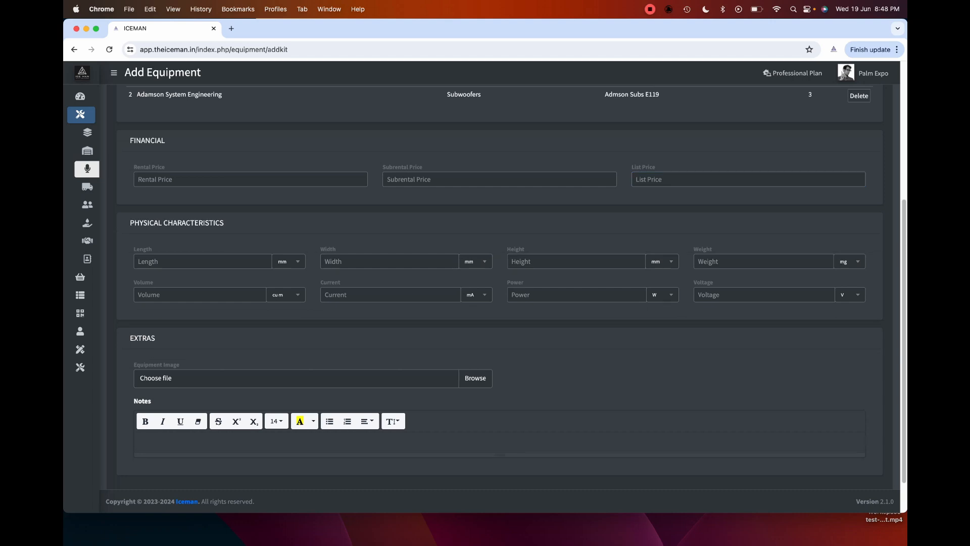
pyautogui.scroll(-3, 511, 291)
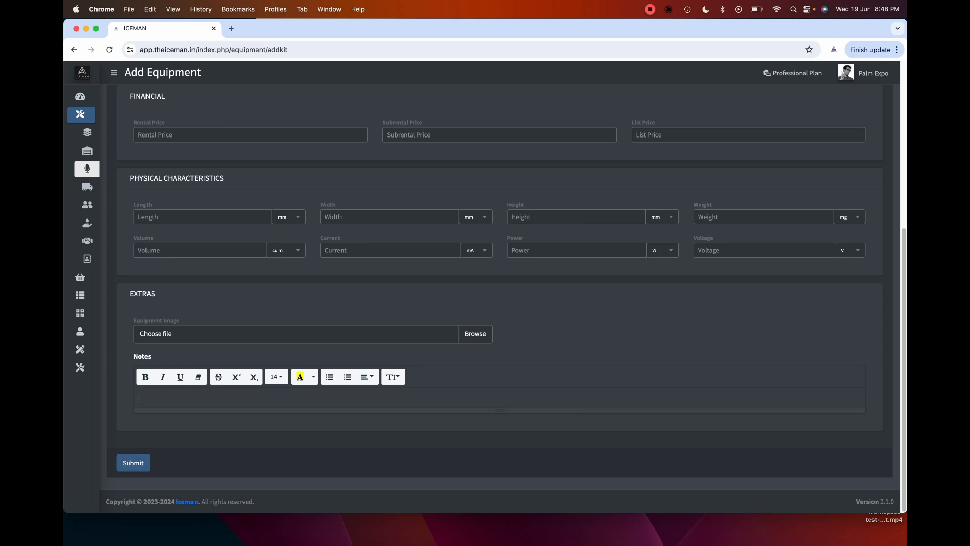
pyautogui.click(133, 462)
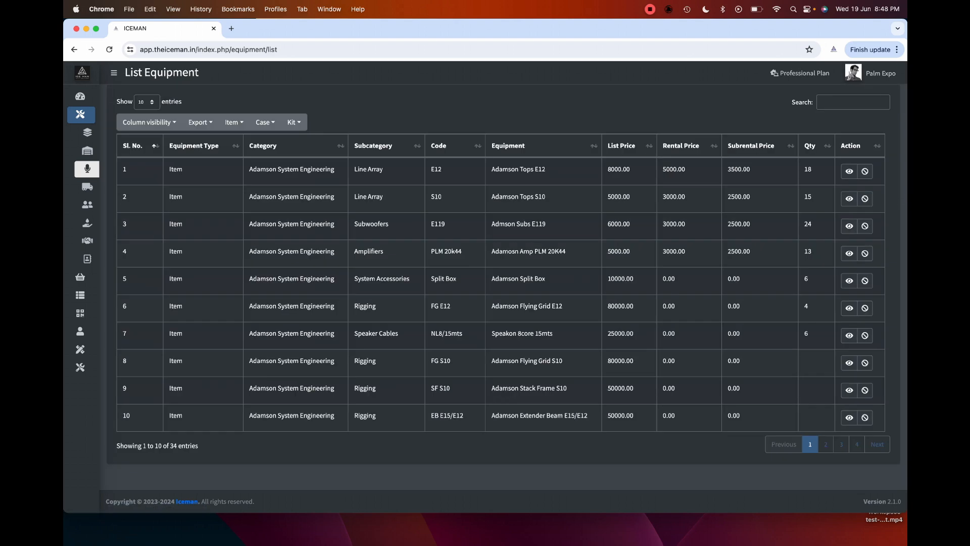
# - Open the Vehicle list from the Masters sidebar
pyautogui.moveTo(87, 187)
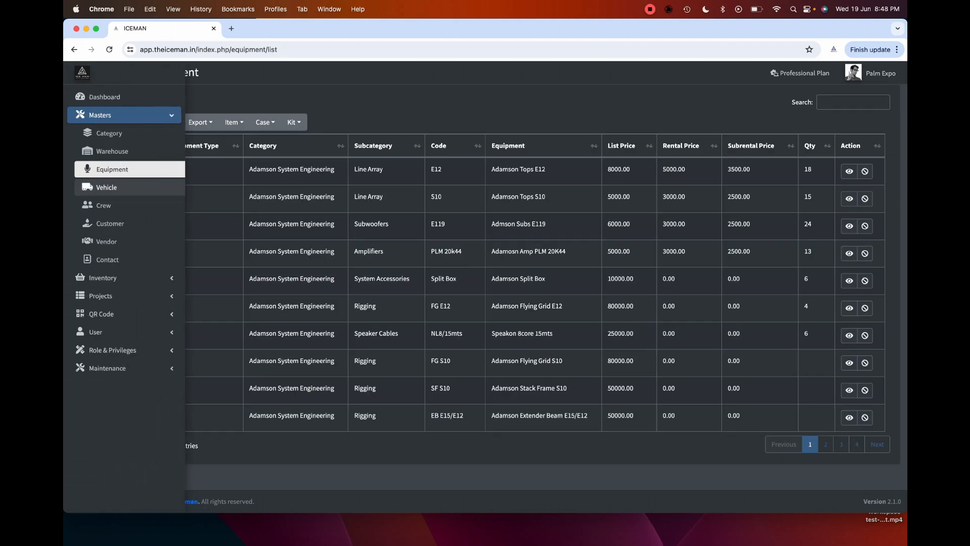
pyautogui.click(87, 187)
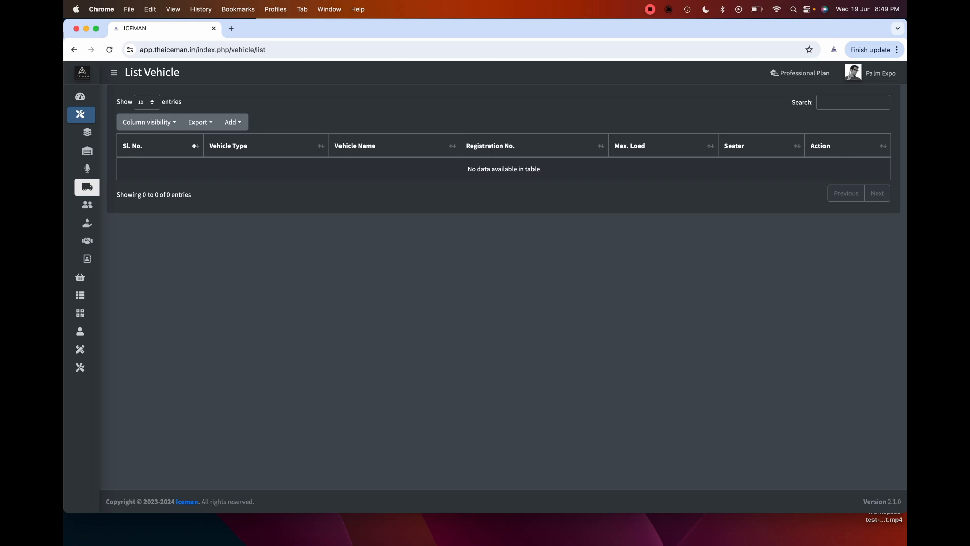
# - Start a new vehicle record and browse the Vehicle Type and Rental/Sale choices without changing them
pyautogui.click(233, 122)
pyautogui.click(239, 145)
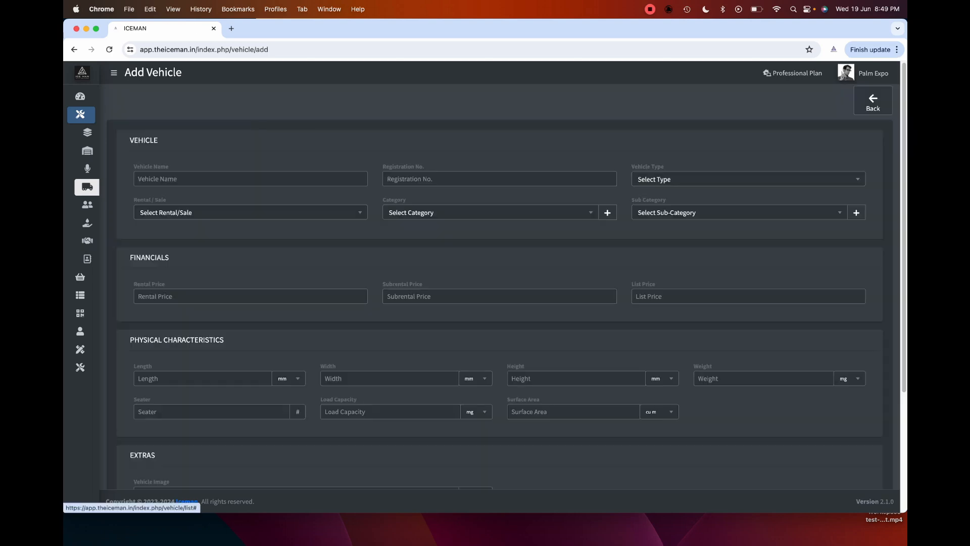
pyautogui.click(747, 179)
pyautogui.click(748, 179)
pyautogui.scroll(-1, 499, 283)
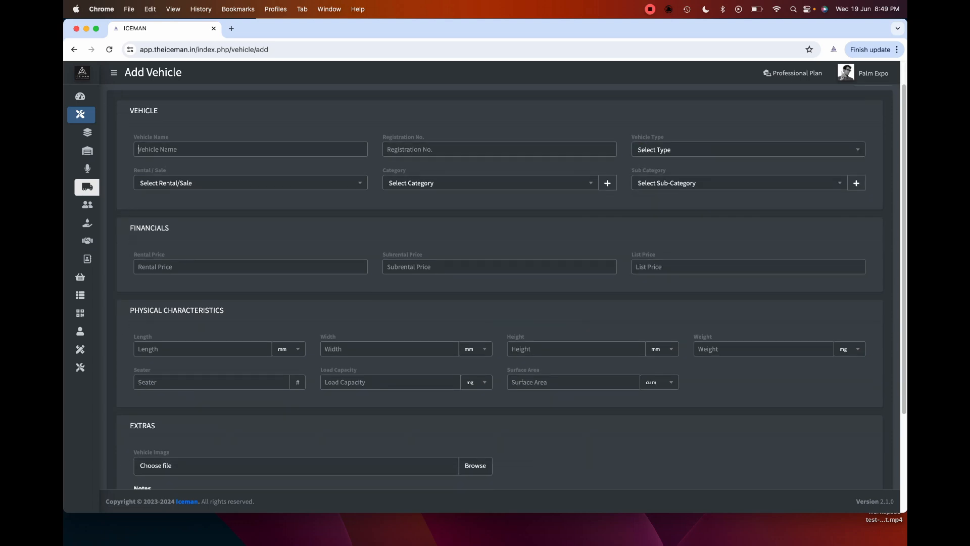
pyautogui.click(499, 150)
pyautogui.click(748, 150)
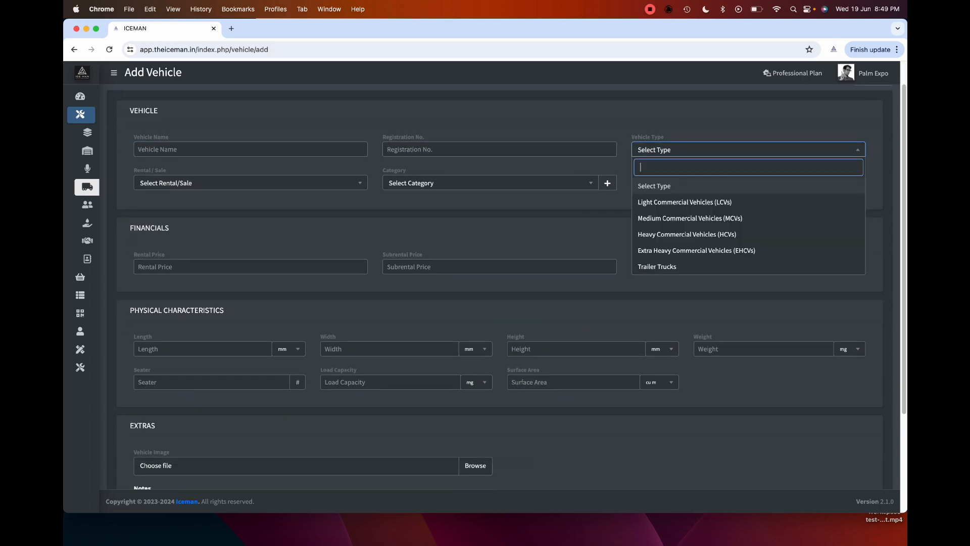
pyautogui.click(581, 218)
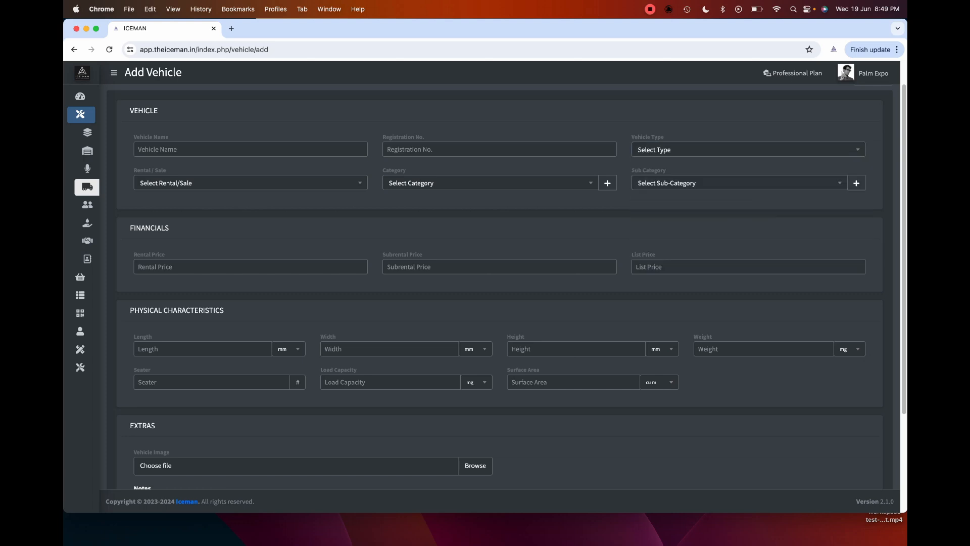
pyautogui.click(250, 183)
pyautogui.click(250, 182)
pyautogui.click(250, 183)
pyautogui.click(250, 183)
# - Set the vehicle category to Open Body, leaving the tonnage sub-category empty
pyautogui.click(490, 183)
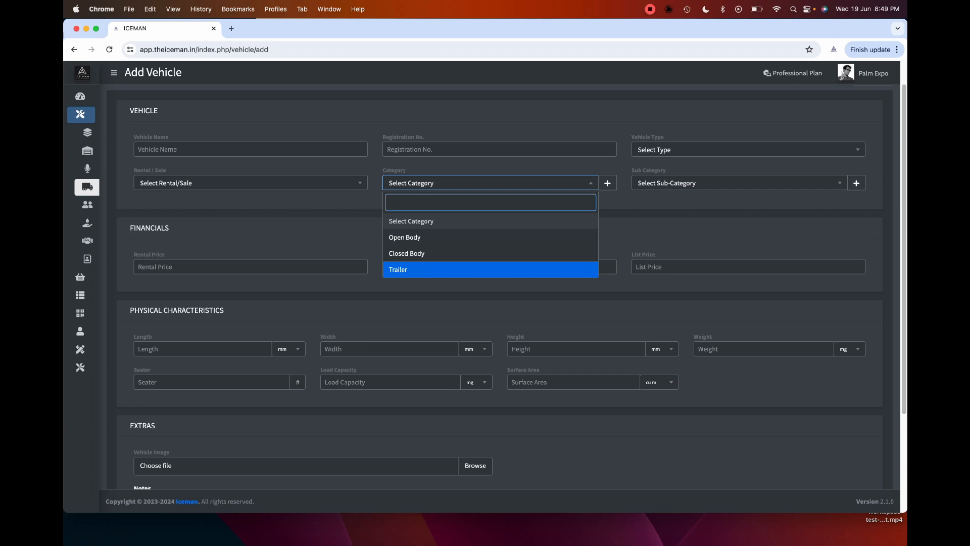
pyautogui.click(490, 297)
pyautogui.click(739, 183)
pyautogui.click(556, 202)
pyautogui.click(490, 183)
pyautogui.click(455, 238)
pyautogui.click(739, 183)
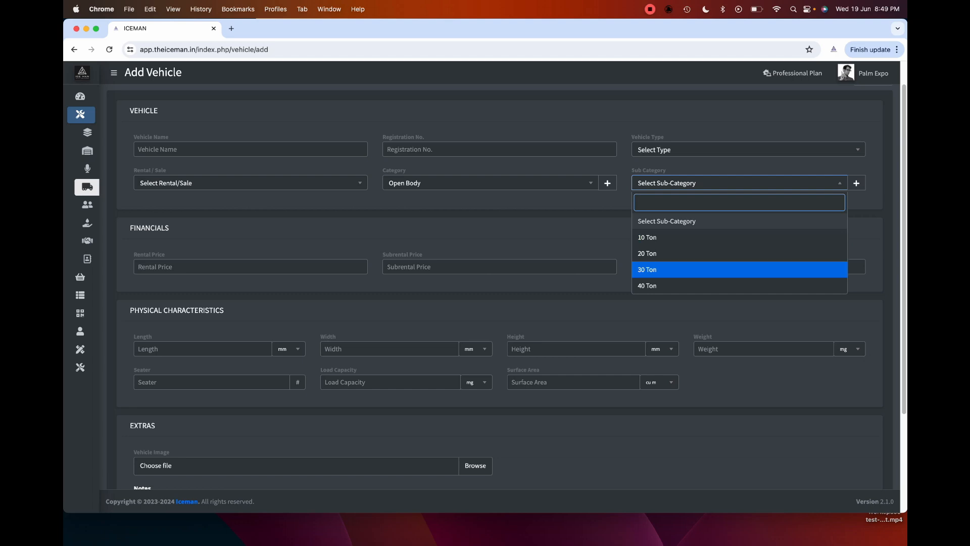
pyautogui.click(581, 237)
pyautogui.scroll(-1, 499, 287)
# - Step through the vehicle rental and list price fields, leaving them empty
pyautogui.click(251, 265)
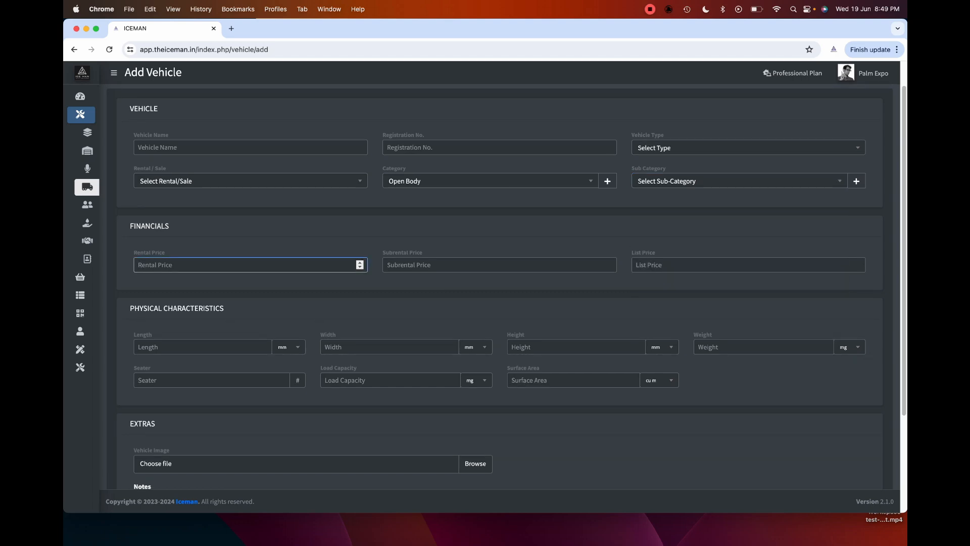
pyautogui.press('Tab')
pyautogui.press('Tab')
pyautogui.scroll(-1, 499, 287)
pyautogui.scroll(-2, 507, 287)
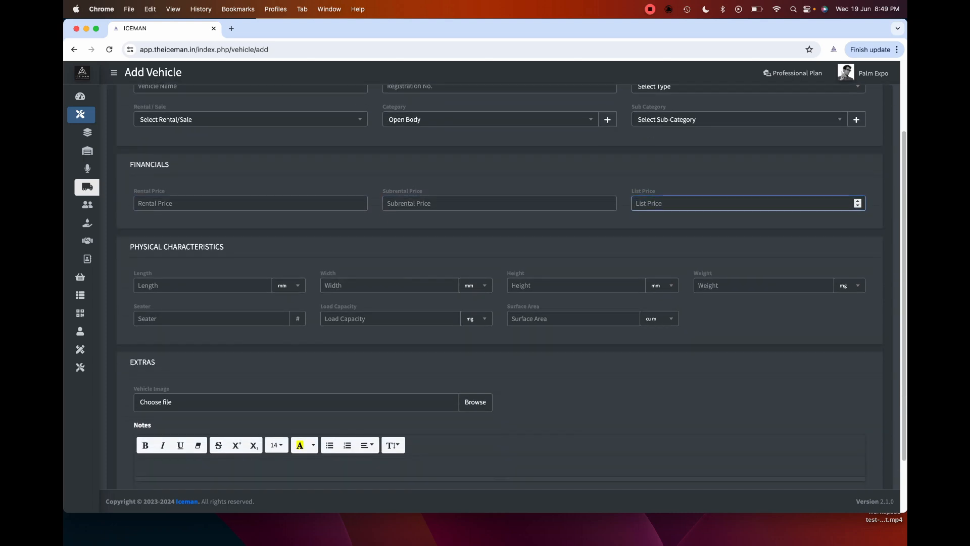
pyautogui.click(748, 257)
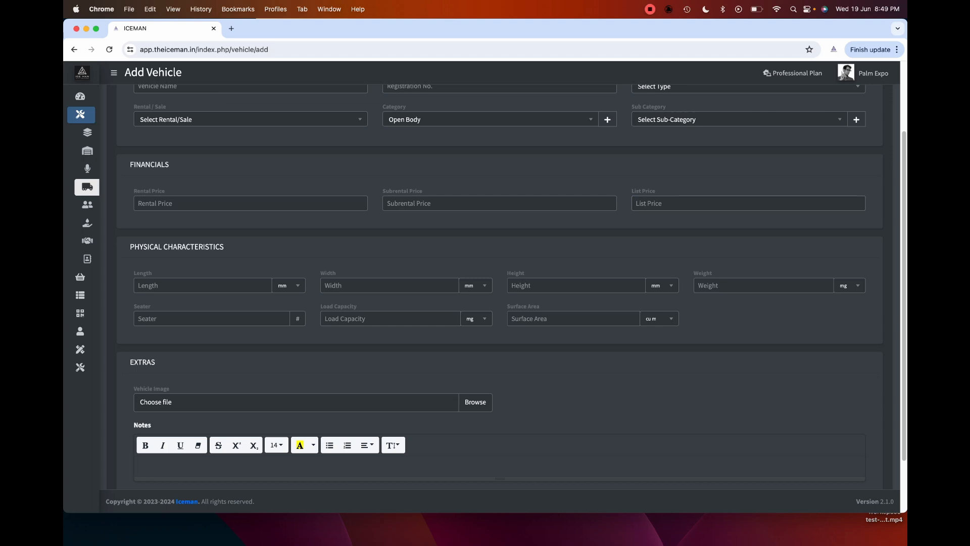
# - Scroll to Submit and back, then return to the empty List Vehicle page
pyautogui.scroll(-1, 500, 287)
pyautogui.scroll(-2, 499, 287)
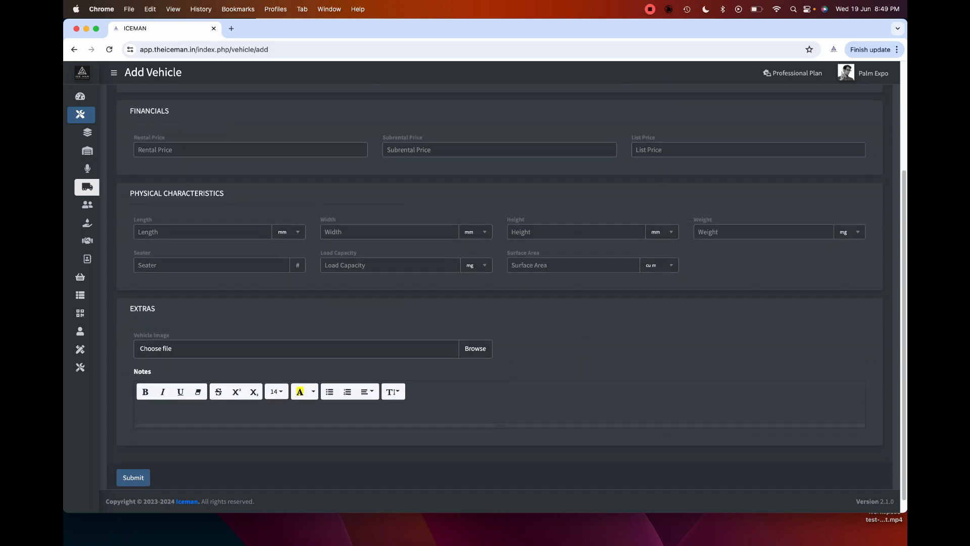
pyautogui.scroll(5, 499, 287)
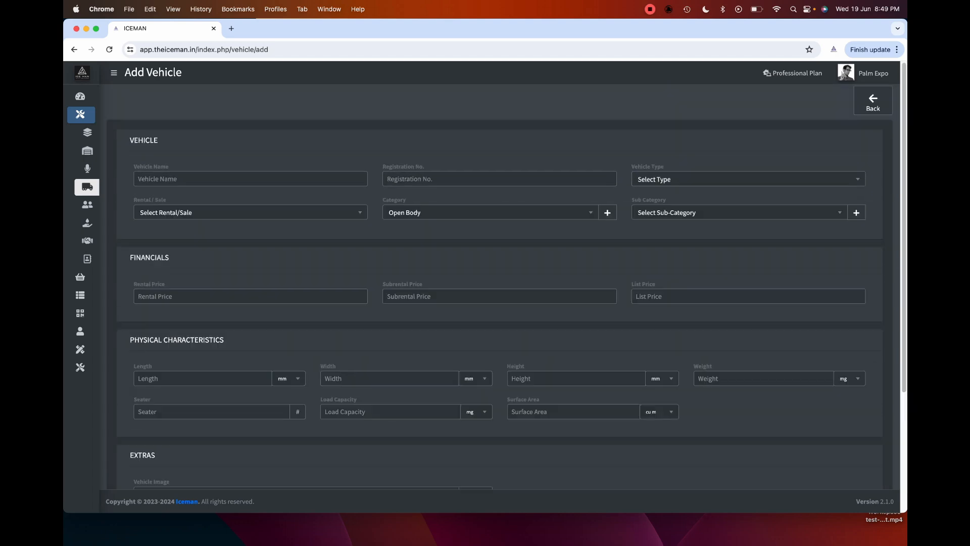
pyautogui.click(87, 187)
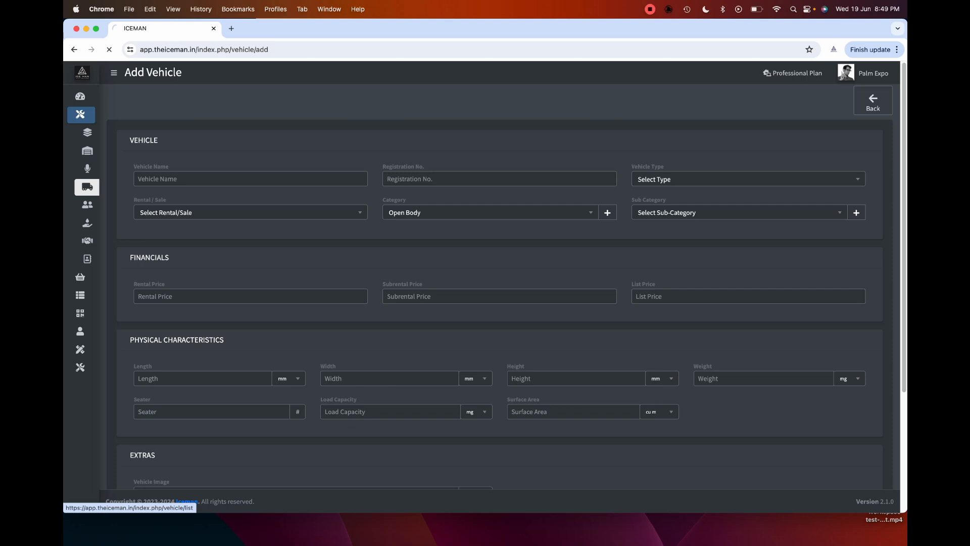
# - Open the crew master list in the browser
pyautogui.moveTo(87, 187)
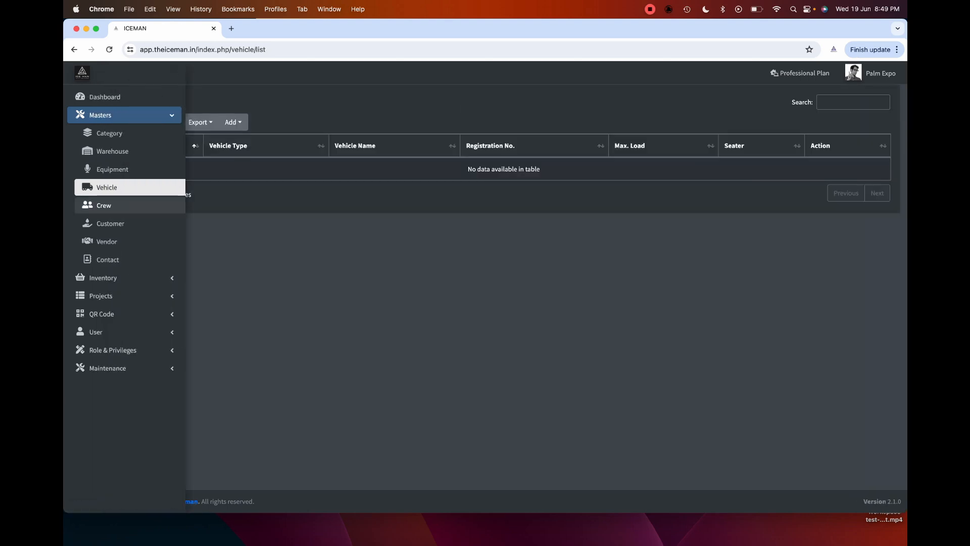
pyautogui.click(101, 205)
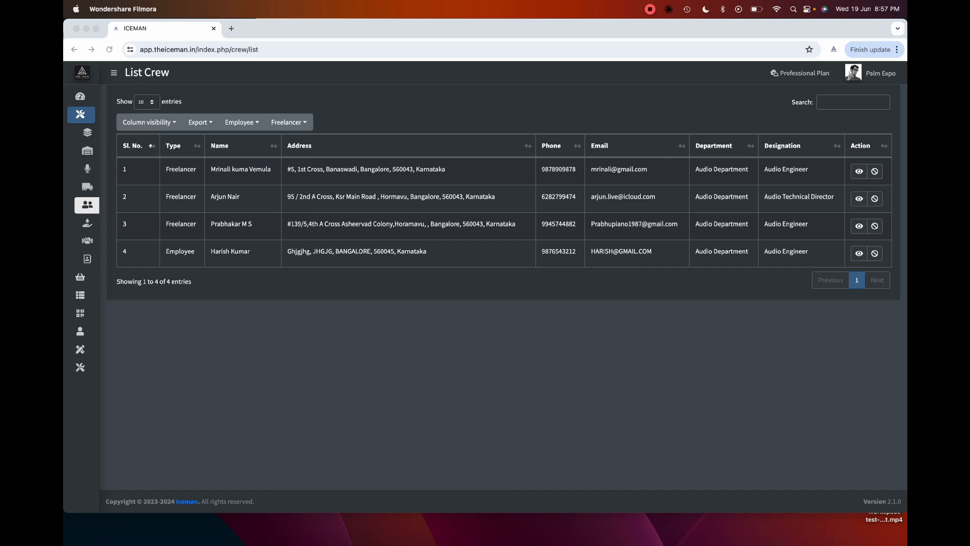
pyautogui.press('super+Tab')
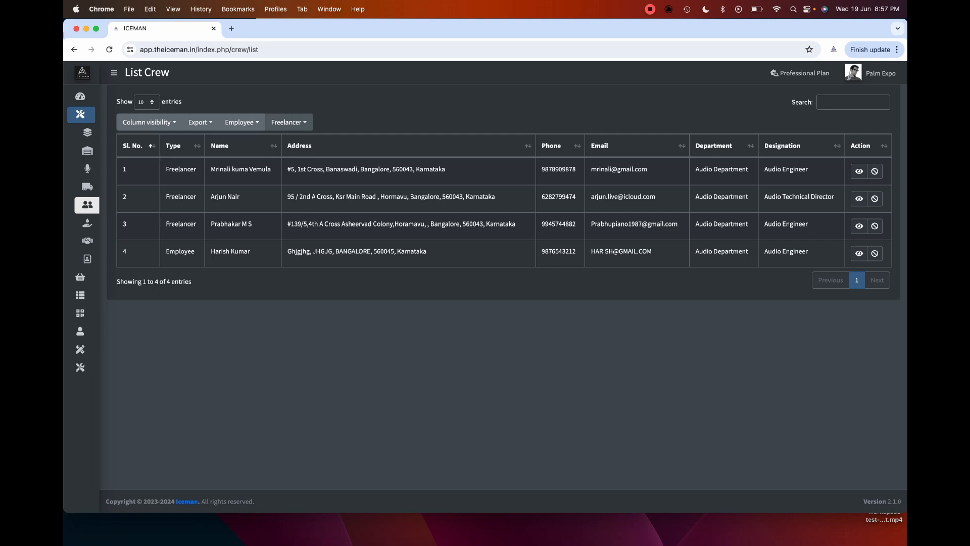
# - Choose Add Crew from the Employee dropdown to get a blank crew form
pyautogui.click(242, 122)
pyautogui.click(241, 143)
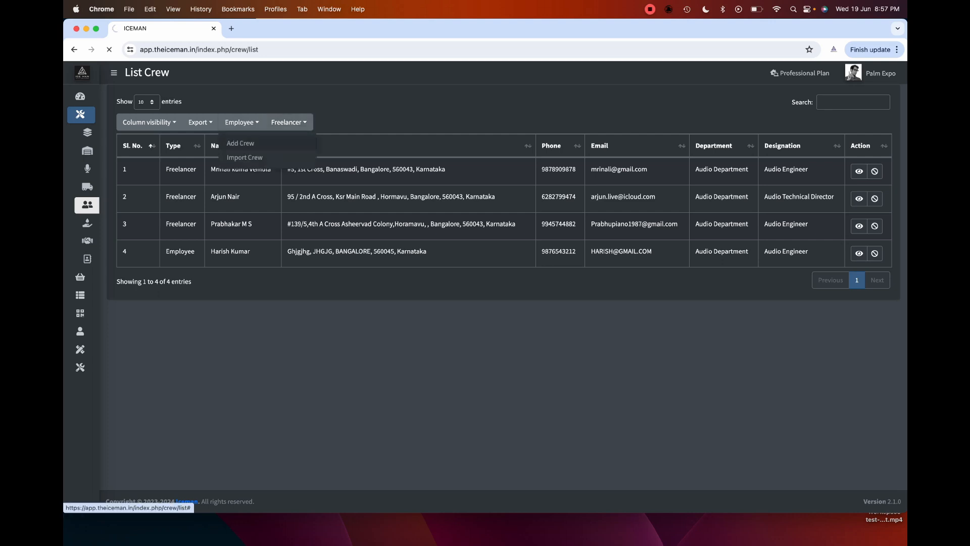
pyautogui.scroll(-2, 505, 278)
pyautogui.scroll(1, 505, 278)
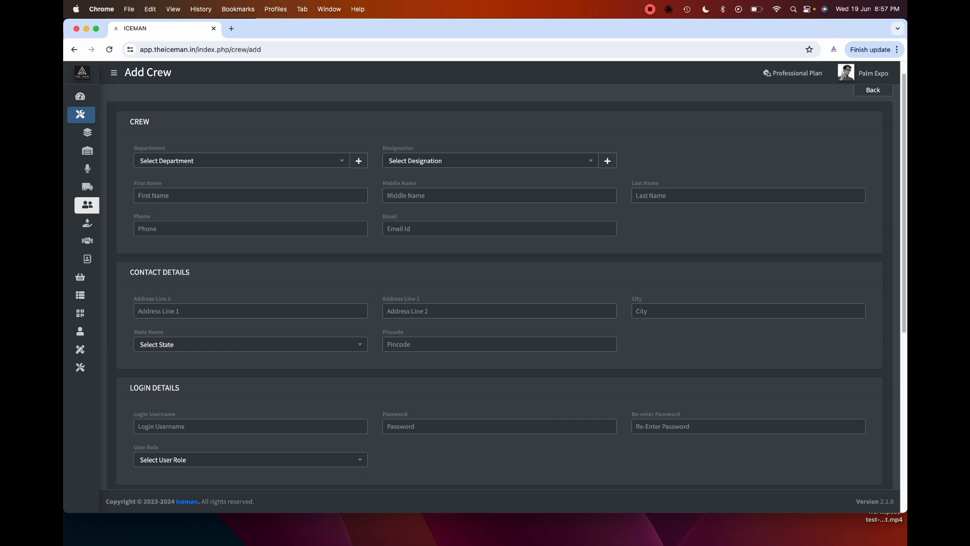
pyautogui.scroll(-4, 505, 281)
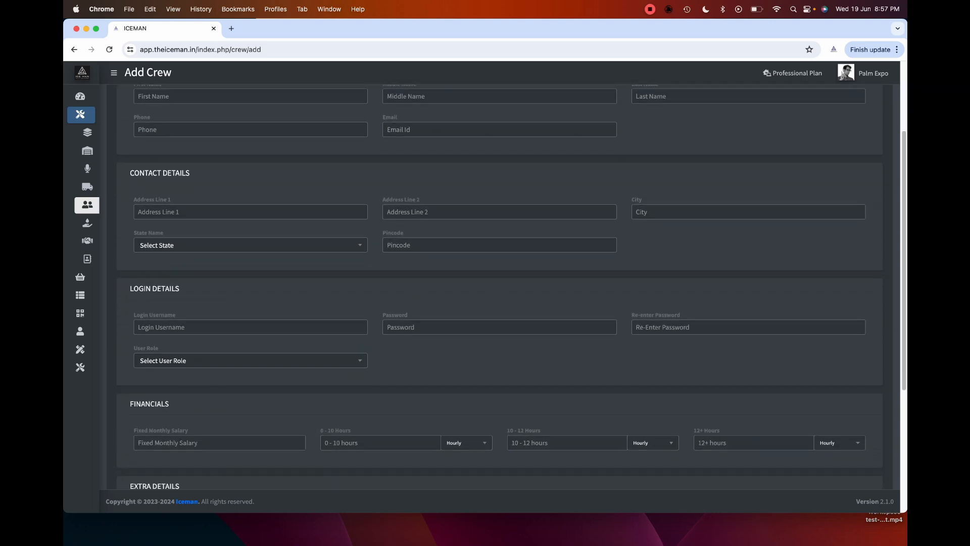
pyautogui.scroll(-1, 505, 281)
pyautogui.click(138, 296)
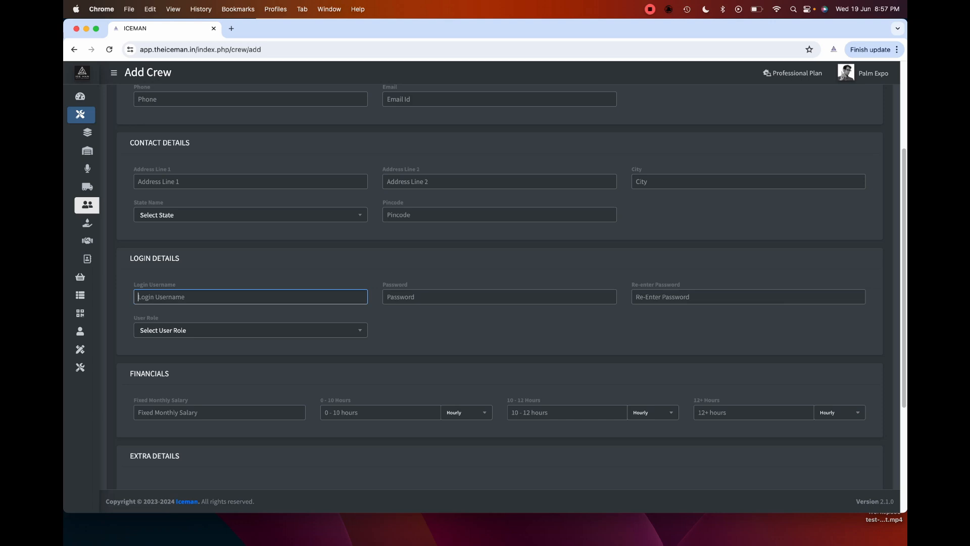
pyautogui.scroll(-2, 505, 287)
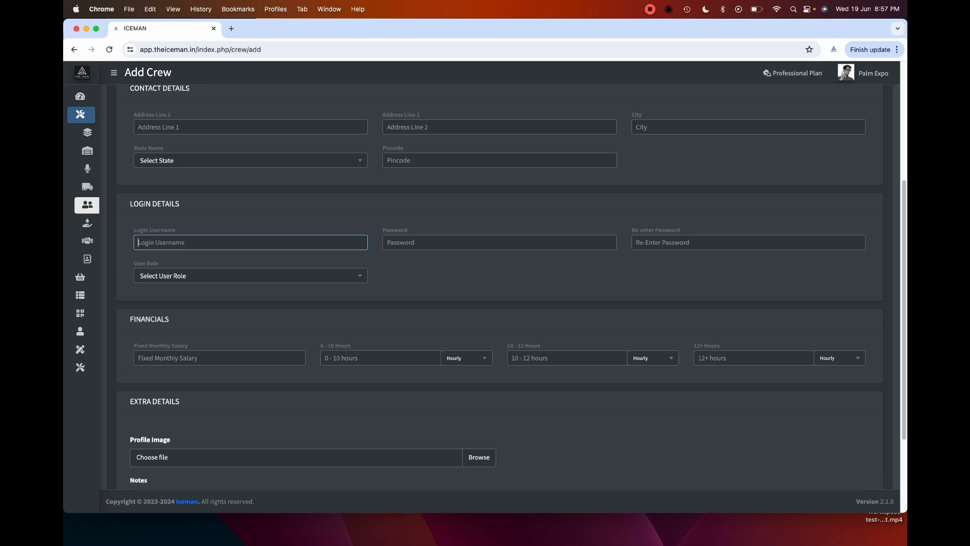
pyautogui.click(250, 276)
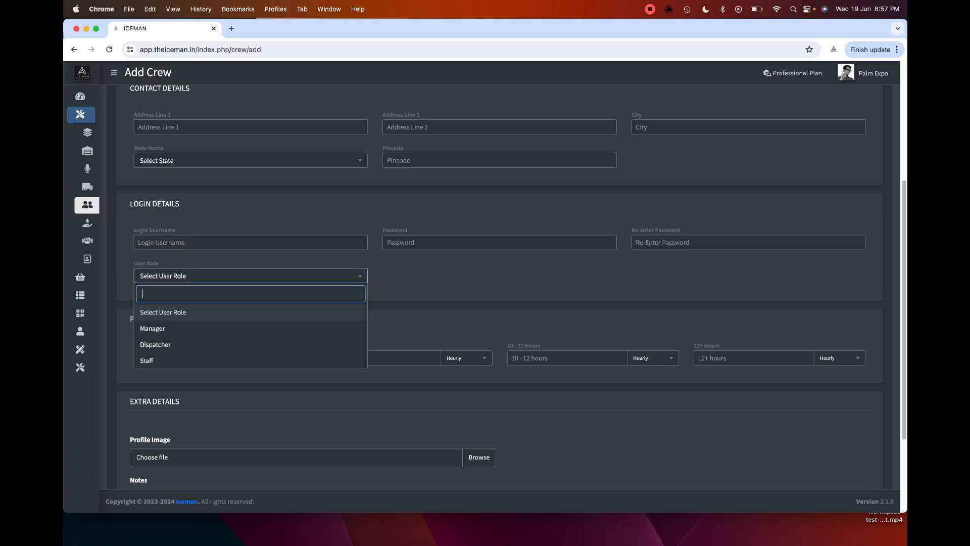
pyautogui.click(429, 288)
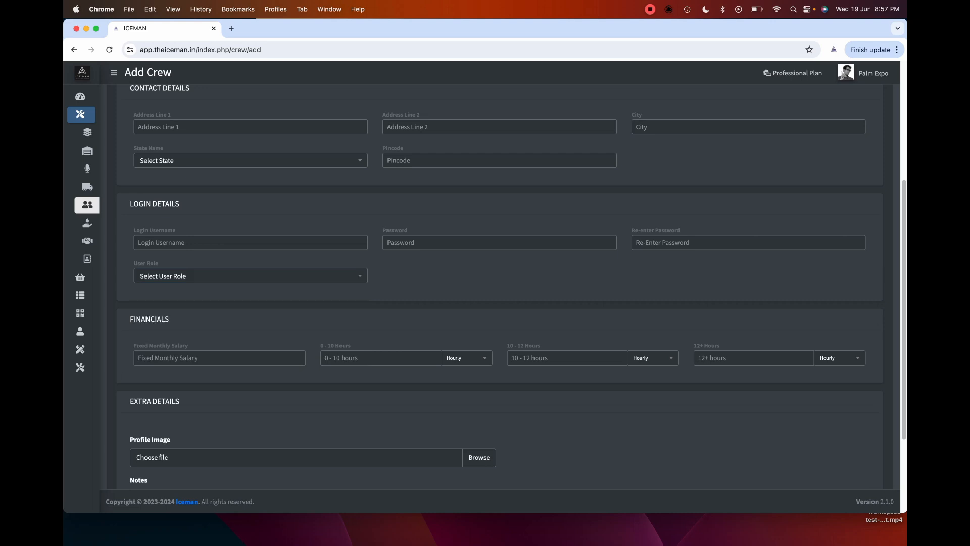
pyautogui.scroll(-1, 430, 288)
pyautogui.click(219, 332)
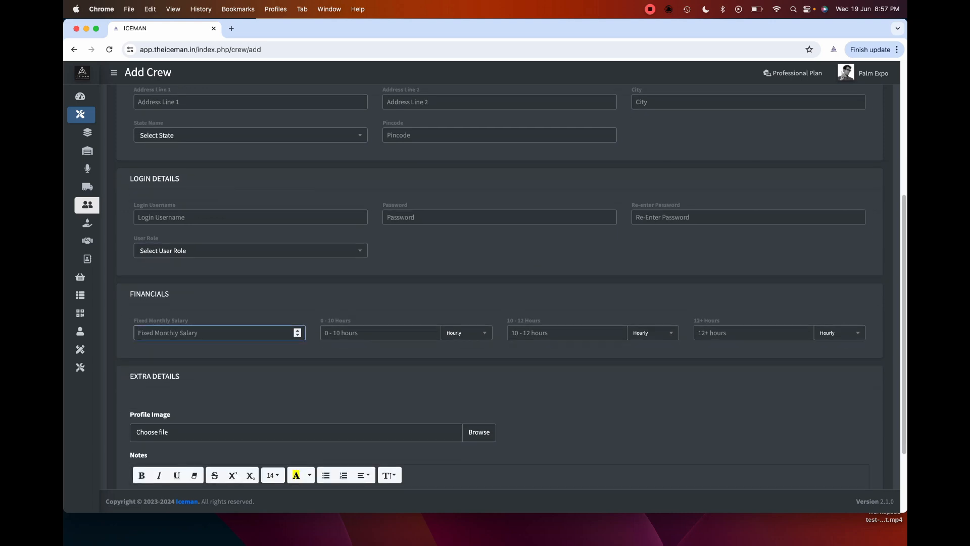
pyautogui.click(313, 303)
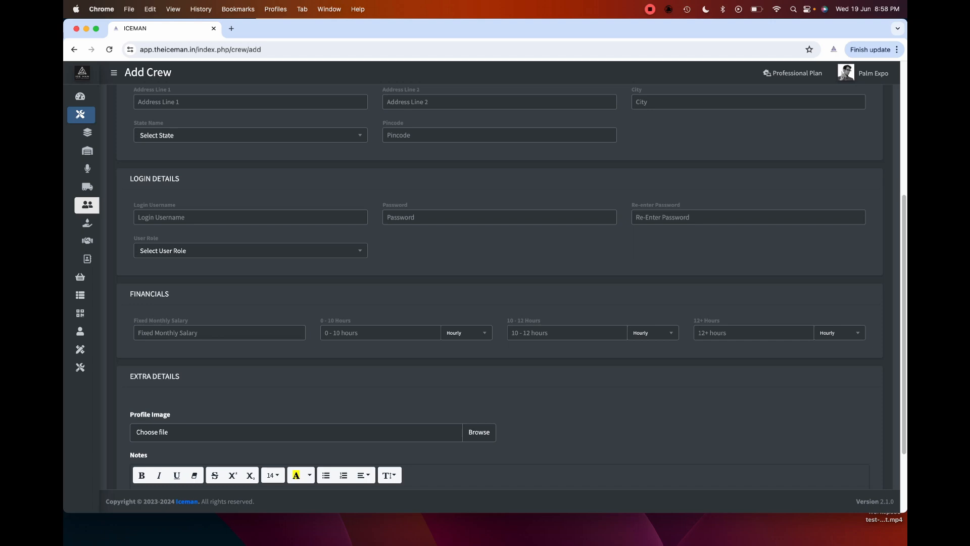
pyautogui.scroll(-4, 505, 299)
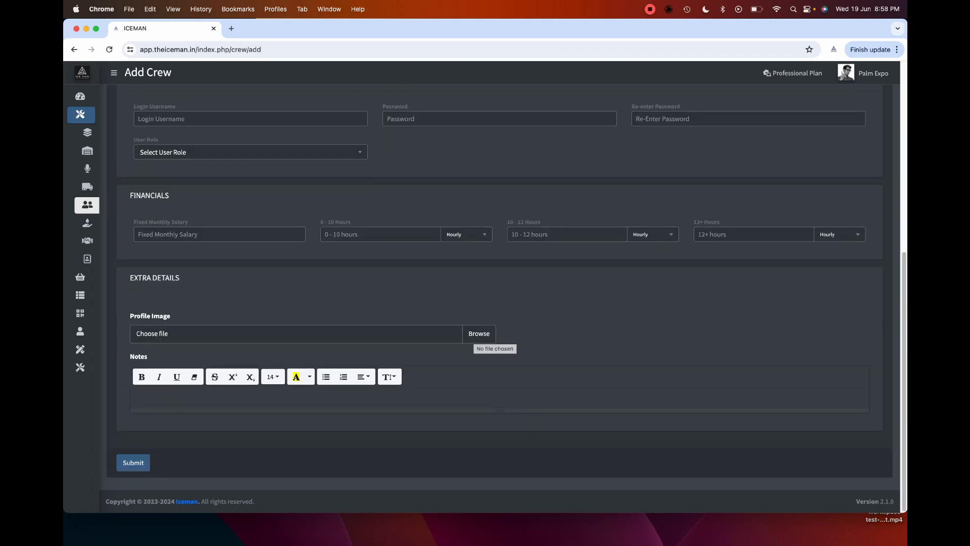
pyautogui.scroll(10, 500, 298)
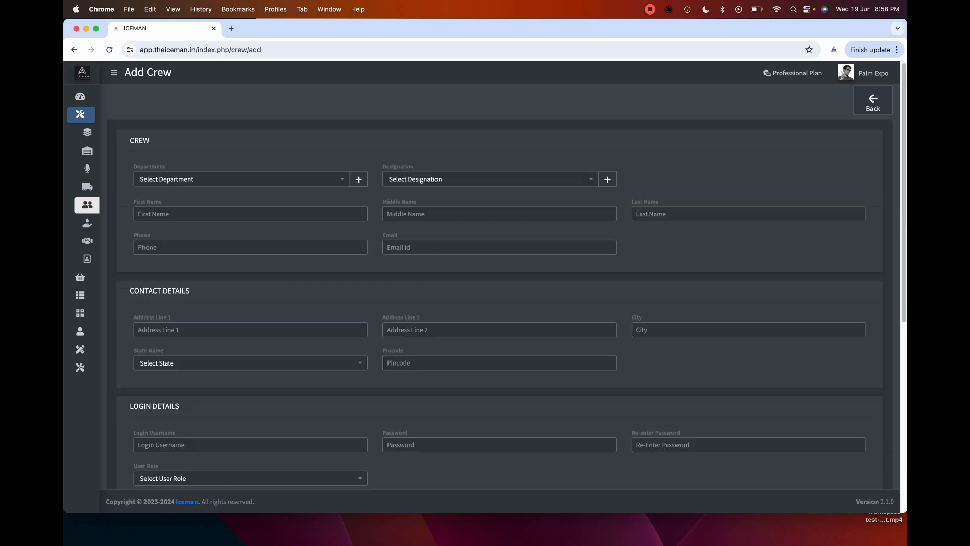
# - Start an Add Crew - Freelancer form from the crew list's Freelancer dropdown
pyautogui.moveTo(88, 223)
pyautogui.click(104, 205)
pyautogui.click(289, 122)
pyautogui.click(297, 146)
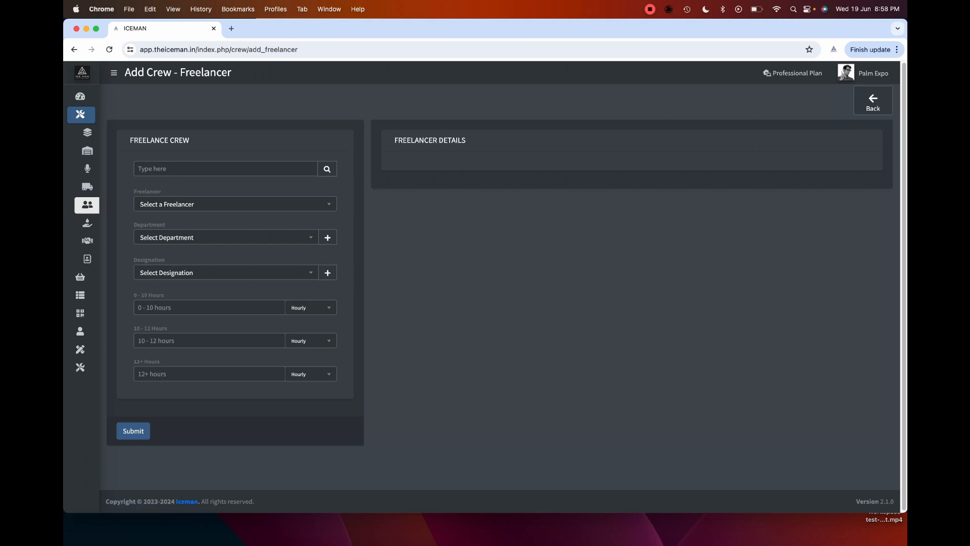
# - Pick a freelancer, showing hourly rates of INR 20000.00, 25000.00 and 999.00
pyautogui.click(235, 204)
pyautogui.press('Down')
pyautogui.press('Down')
pyautogui.press('Down')
pyautogui.press('Down')
pyautogui.press('Down')
pyautogui.press('Down')
pyautogui.scroll(-1, 232, 275)
pyautogui.scroll(-4, 231, 275)
pyautogui.click(232, 275)
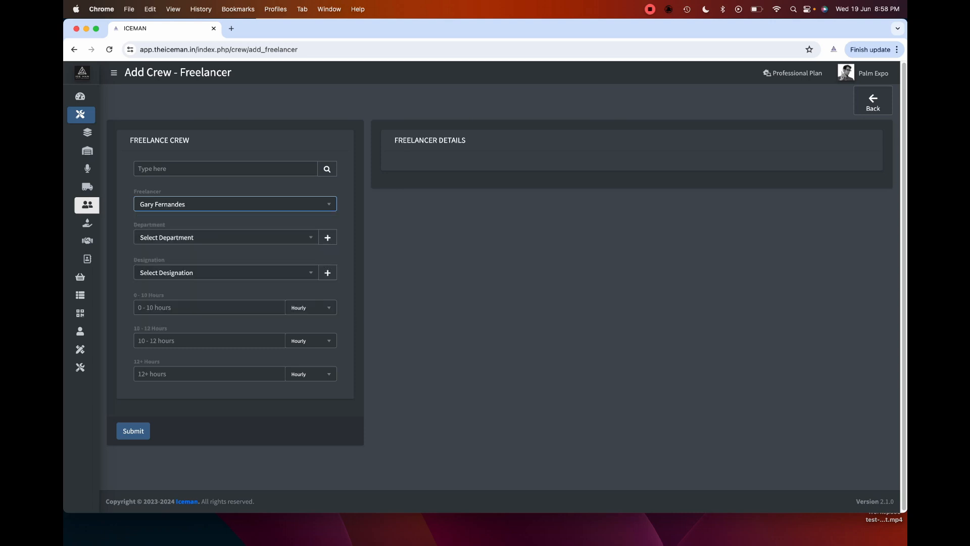
pyautogui.scroll(-5, 506, 272)
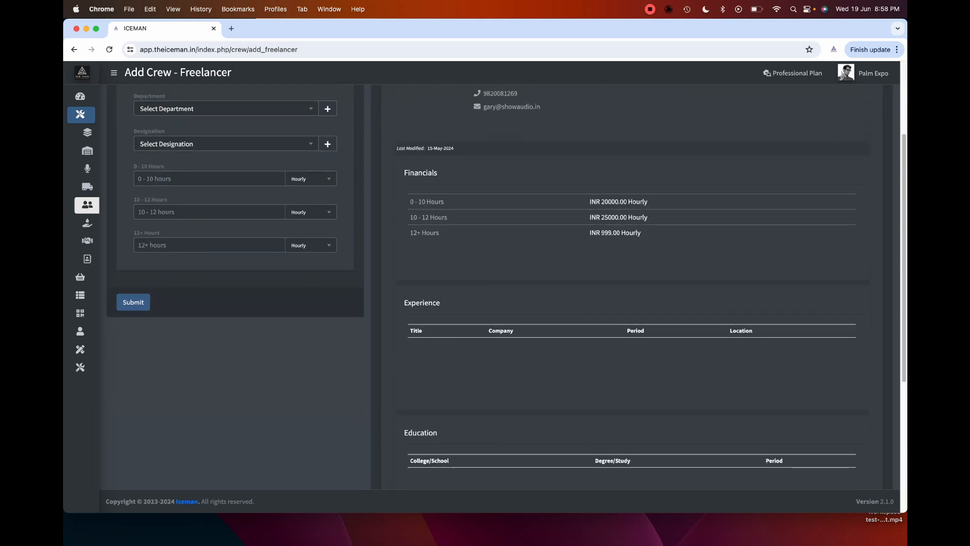
pyautogui.scroll(-6, 507, 273)
pyautogui.scroll(7, 506, 273)
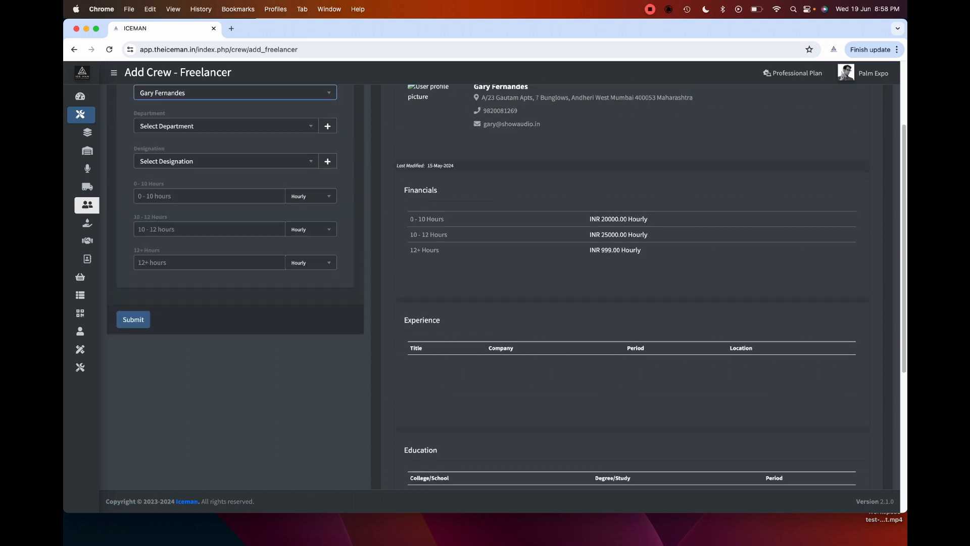
pyautogui.scroll(4, 506, 273)
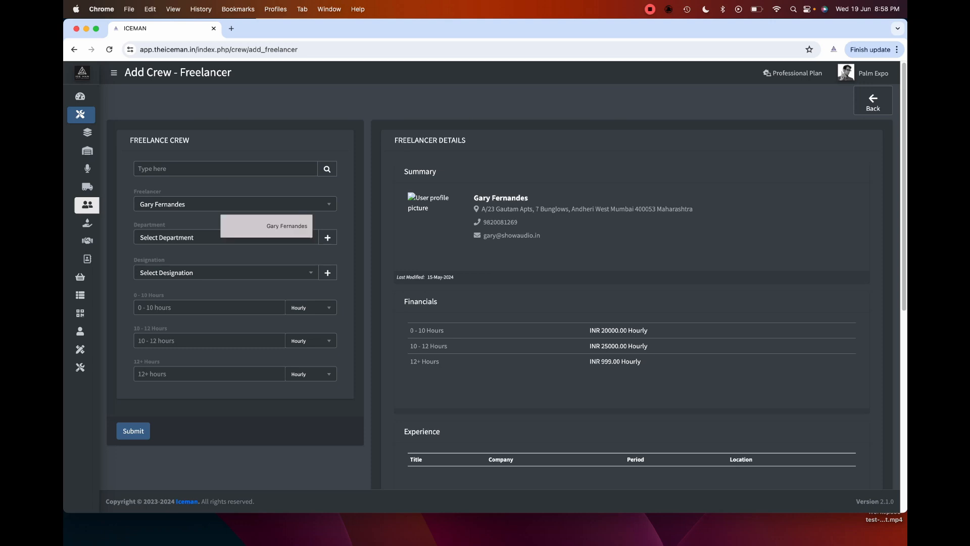
# - Browse the freelancer list again and keep the current selection
pyautogui.click(218, 205)
pyautogui.scroll(-1, 219, 299)
pyautogui.scroll(-6, 218, 302)
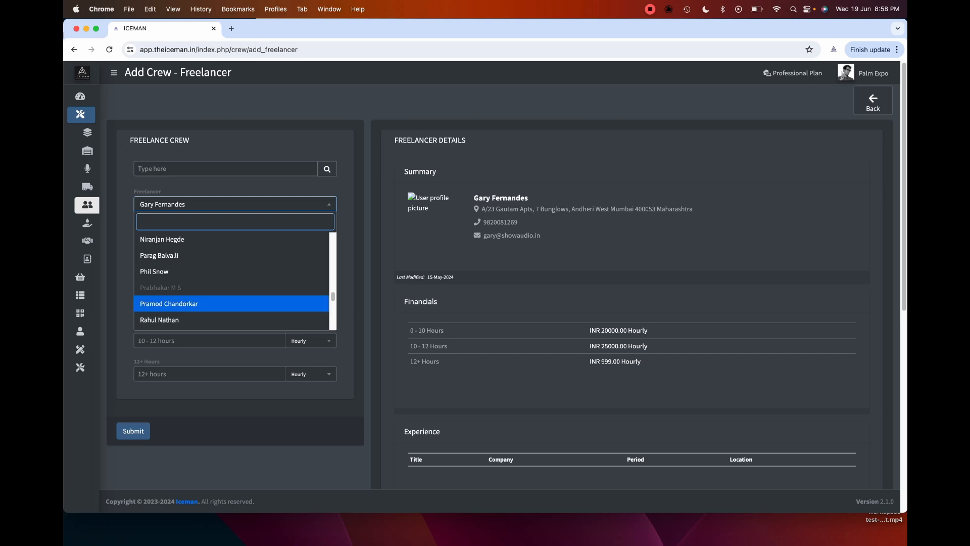
pyautogui.scroll(-5, 219, 302)
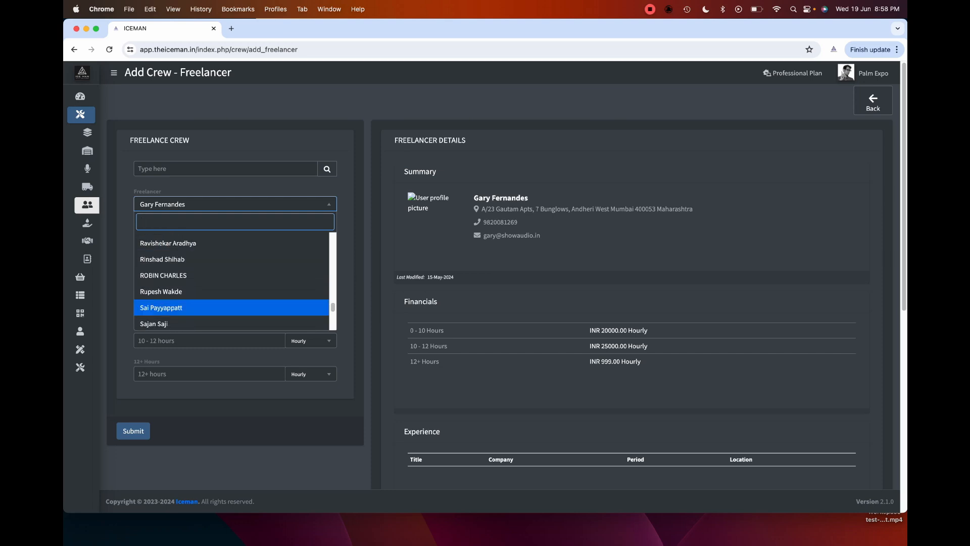
pyautogui.scroll(-2, 219, 303)
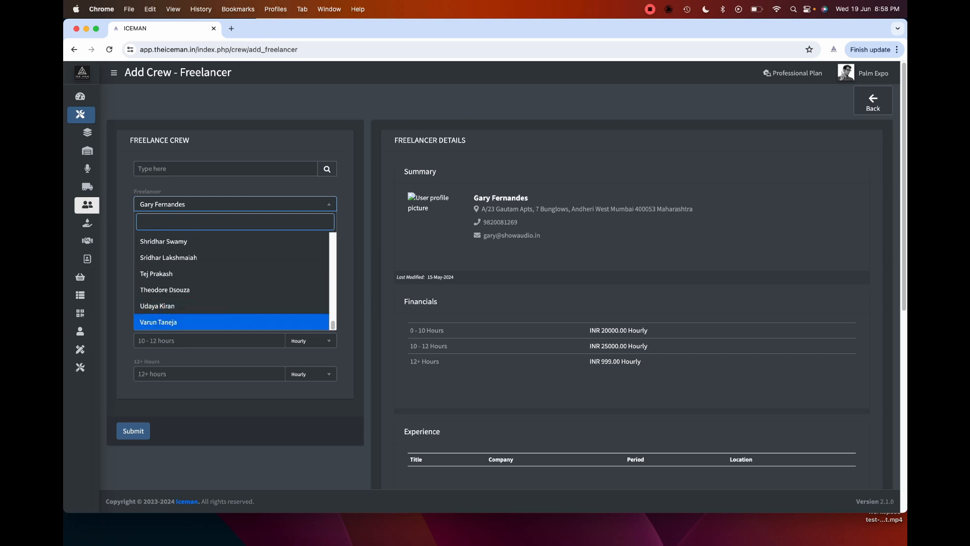
pyautogui.click(360, 243)
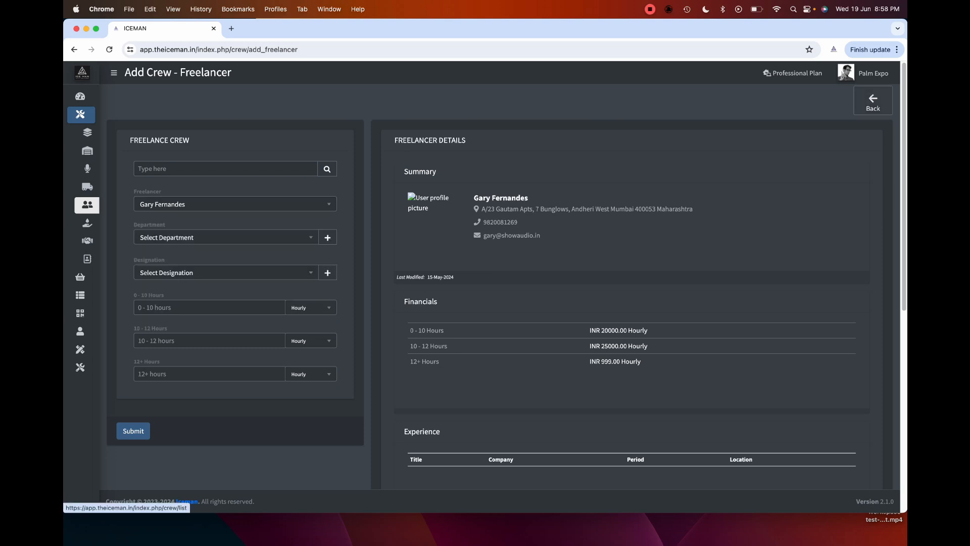
# - Go back to the crew list, then open Add Customer from the customer list
pyautogui.click(873, 100)
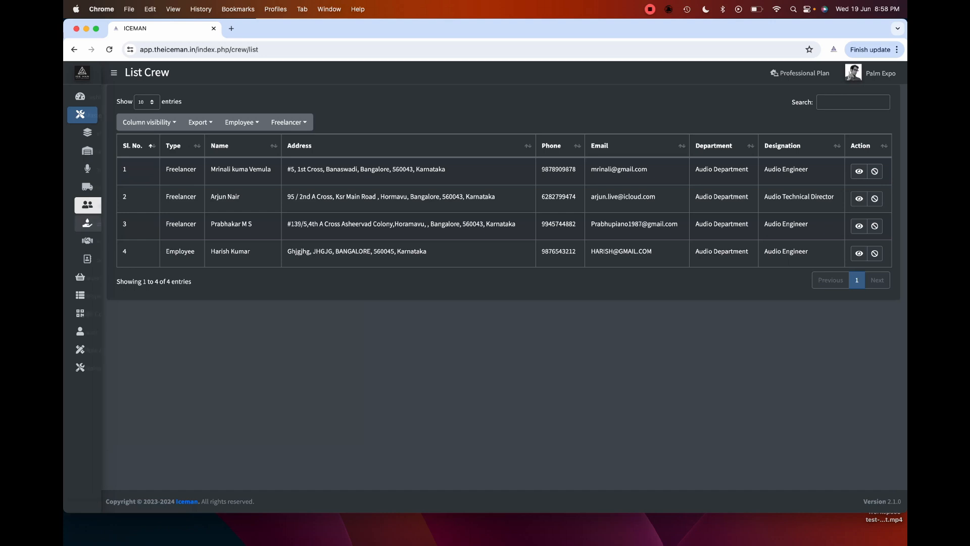
pyautogui.click(104, 221)
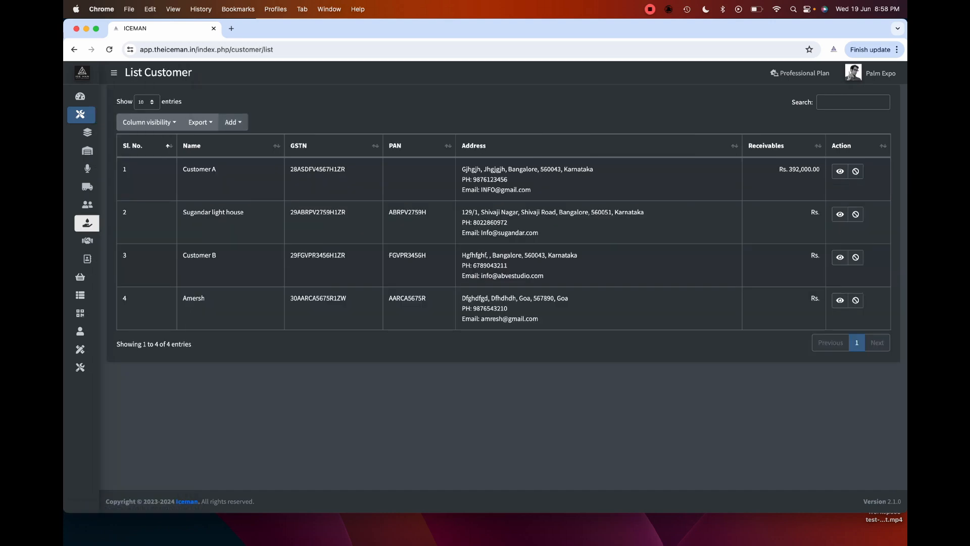
pyautogui.click(233, 122)
pyautogui.click(250, 147)
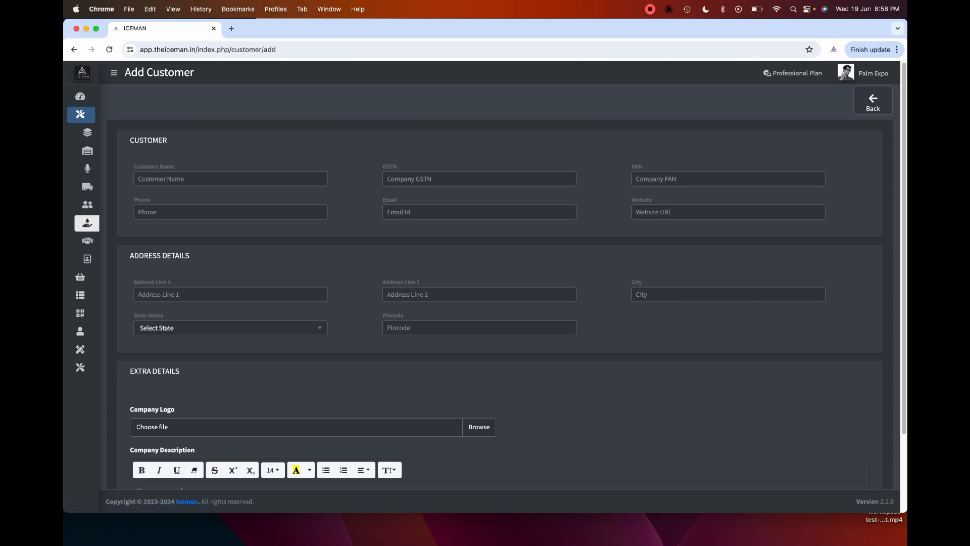
# - Move from Customer Name through the empty customer fields to the phone number
pyautogui.click(231, 179)
pyautogui.press('Tab')
pyautogui.press('Tab')
pyautogui.press('Tab')
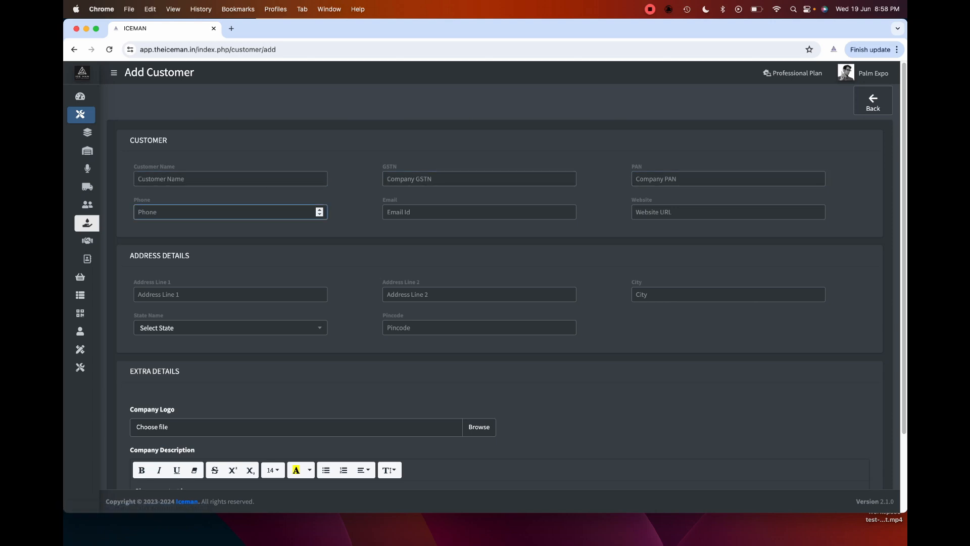
pyautogui.scroll(-3, 500, 283)
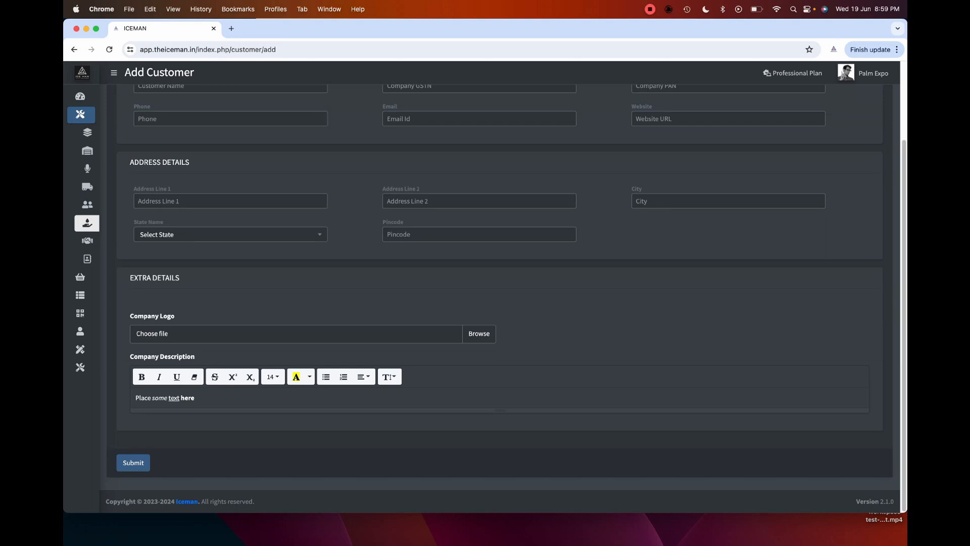
pyautogui.scroll(3, 499, 283)
# - Submit the empty customer form to see required-field warnings, then return to List Customer
pyautogui.click(231, 178)
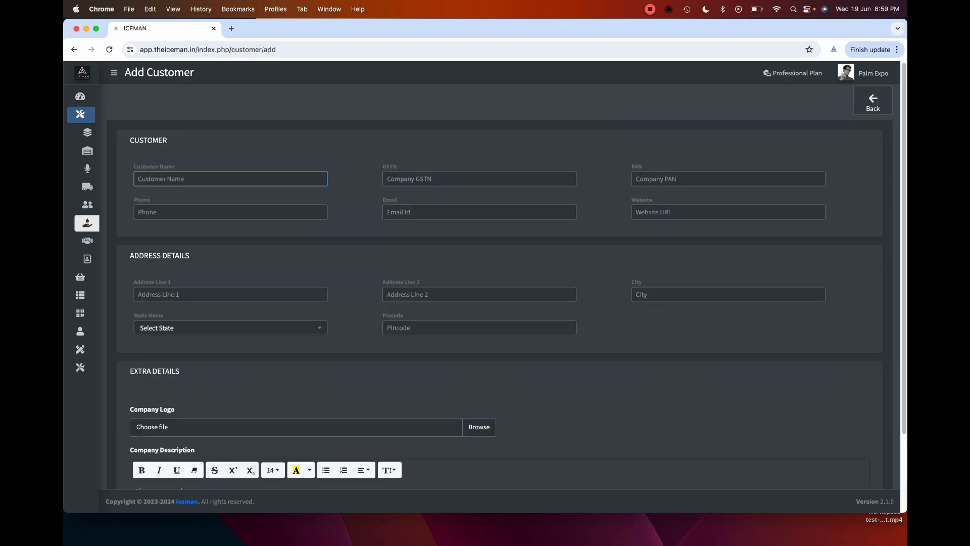
pyautogui.press('Return')
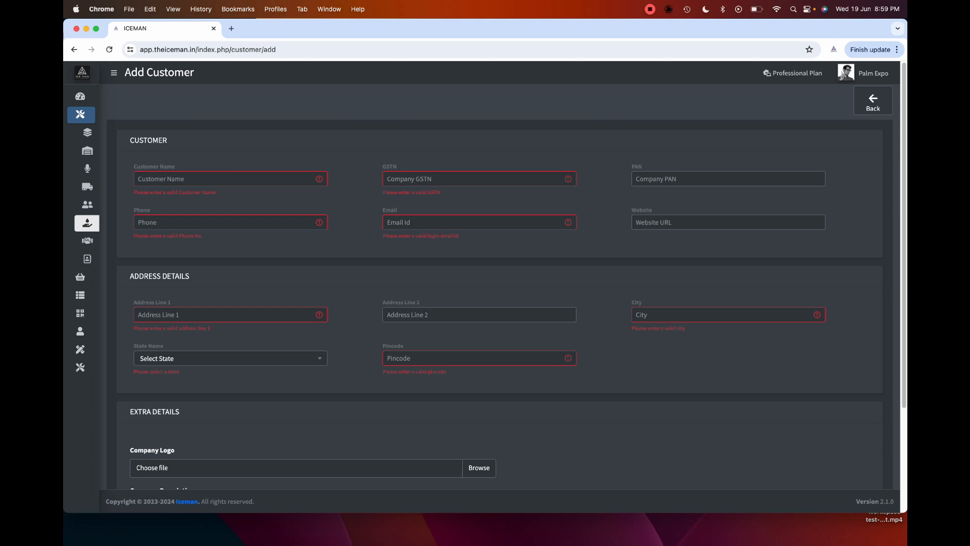
pyautogui.scroll(-1, 500, 277)
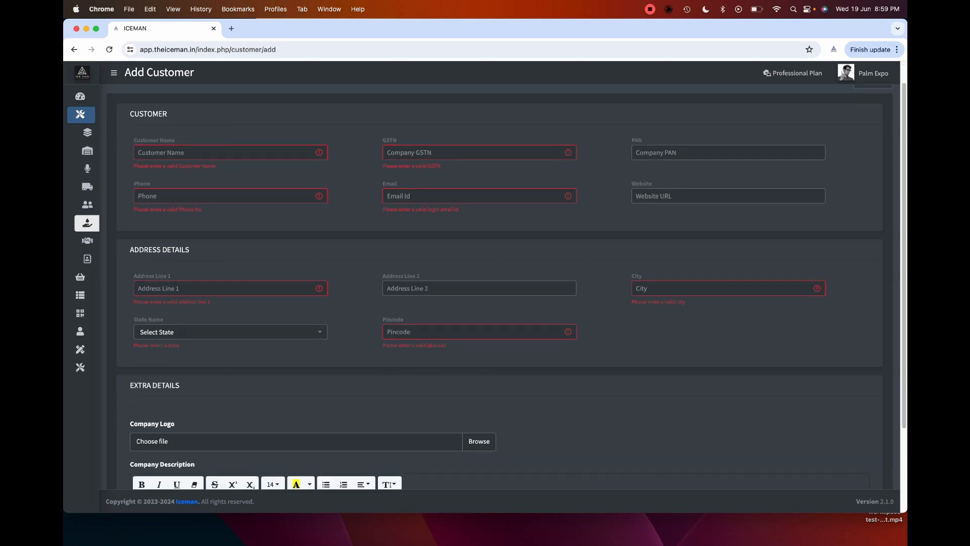
pyautogui.click(109, 223)
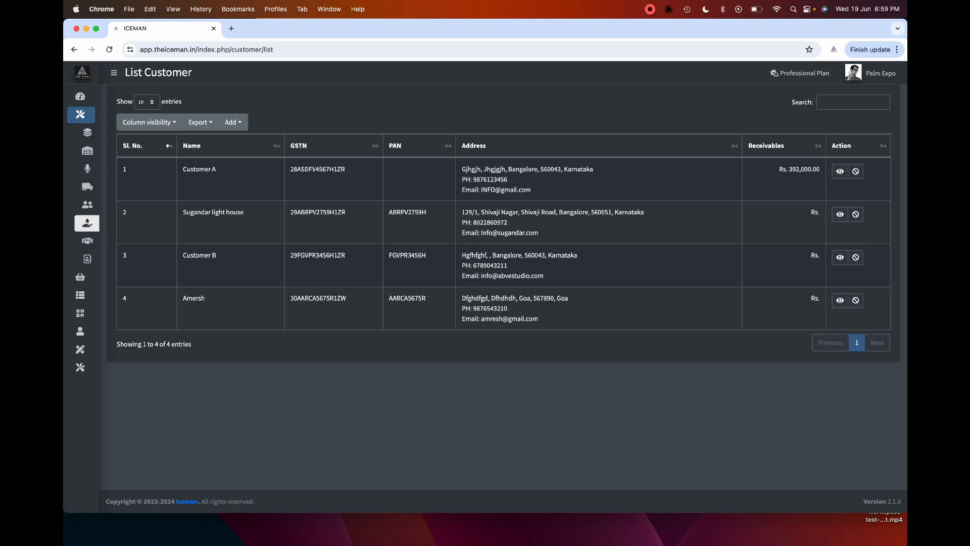
# - Open a blank Add Vendor form from the vendor list
pyautogui.click(110, 241)
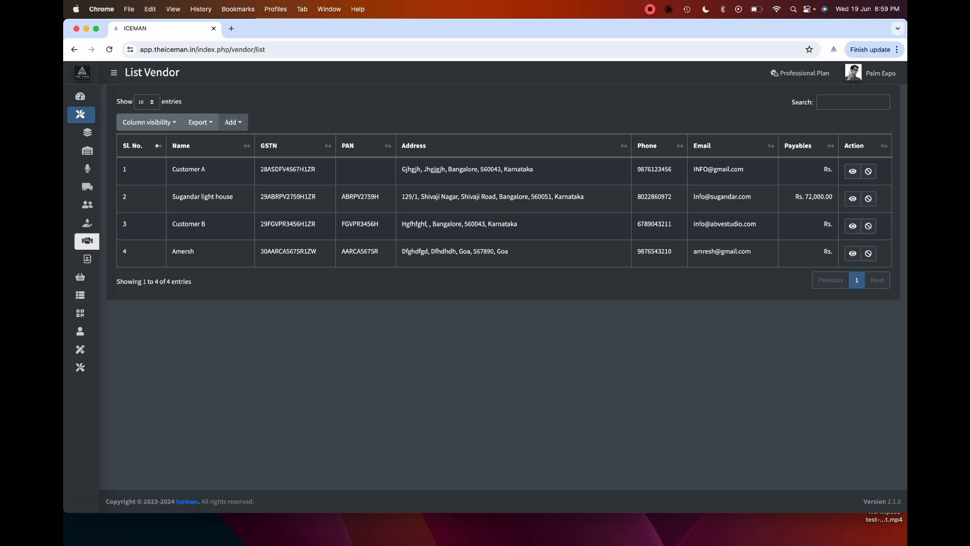
pyautogui.click(233, 122)
pyautogui.click(253, 142)
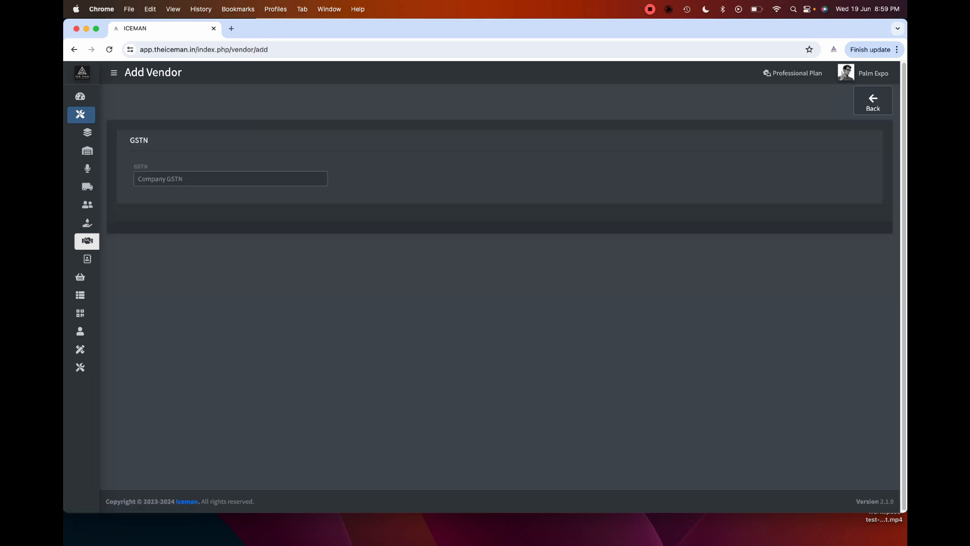
# - Paste the company GSTN so the vendor name, PAN, contact and Bangalore address auto-fill
pyautogui.click(231, 178)
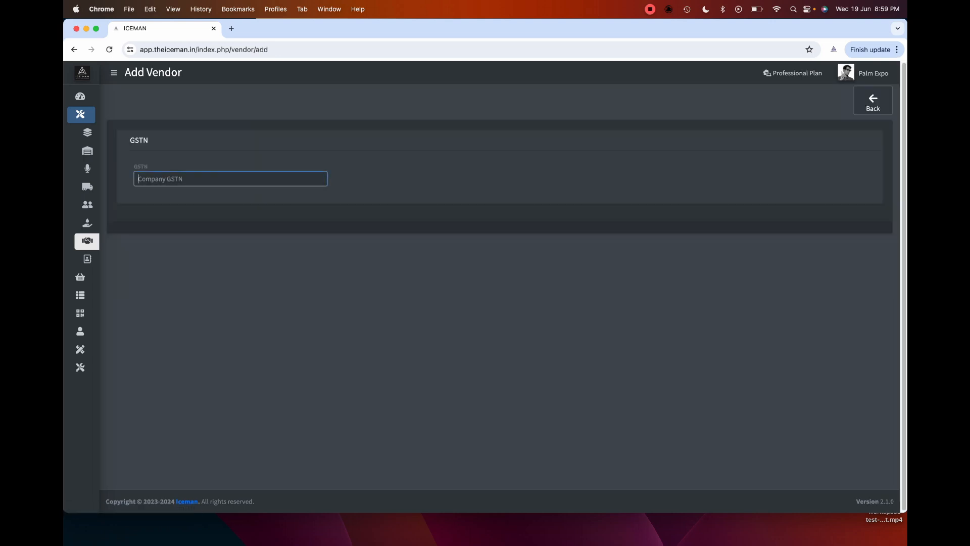
pyautogui.press('Return')
pyautogui.press('Return')
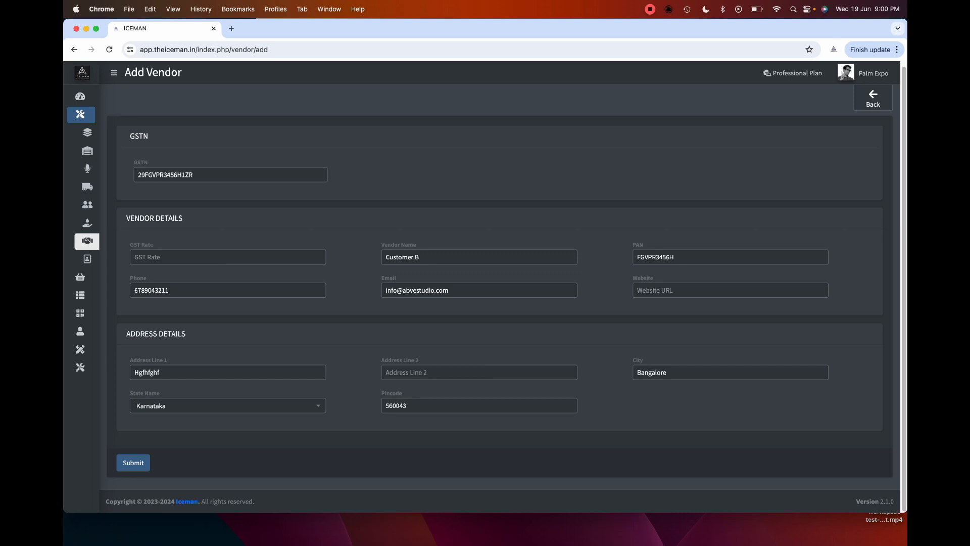
pyautogui.click(455, 257)
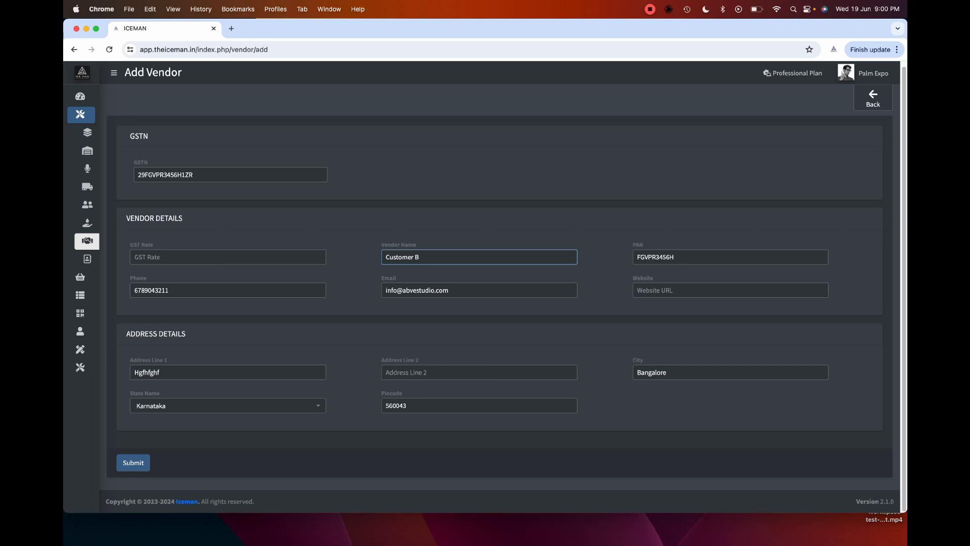
pyautogui.click(479, 228)
pyautogui.click(192, 174)
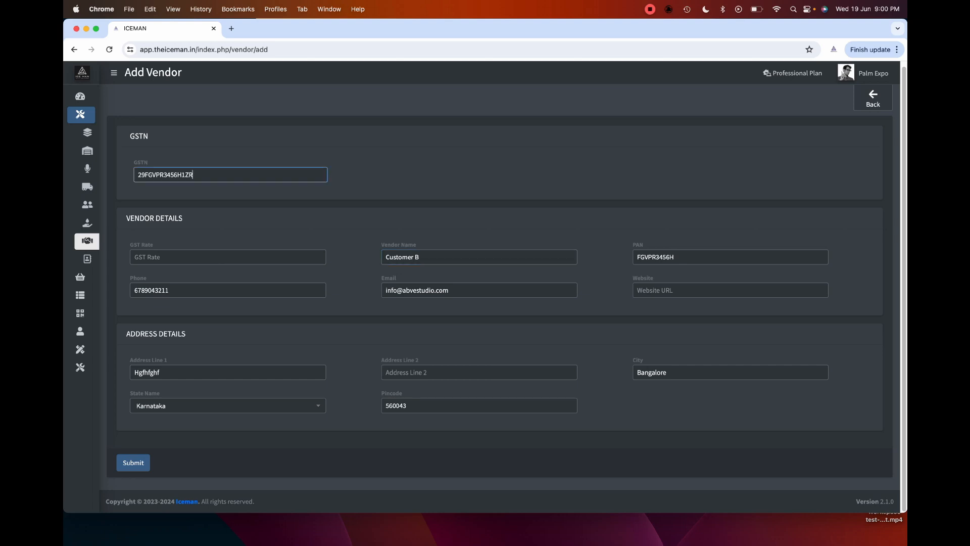
pyautogui.click(404, 174)
pyautogui.click(228, 258)
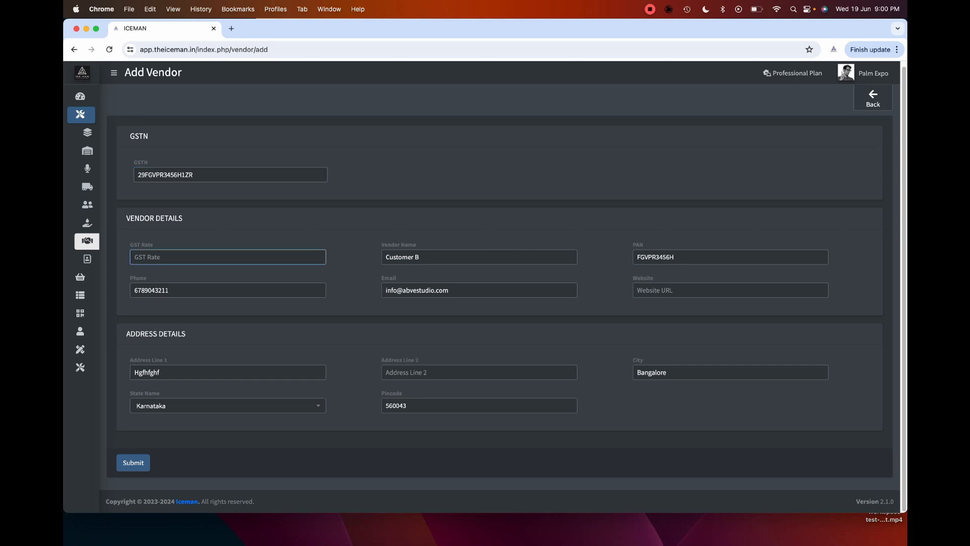
pyautogui.click(479, 258)
pyautogui.click(730, 257)
pyautogui.click(479, 257)
pyautogui.click(354, 263)
pyautogui.click(228, 372)
pyautogui.click(228, 405)
pyautogui.click(479, 406)
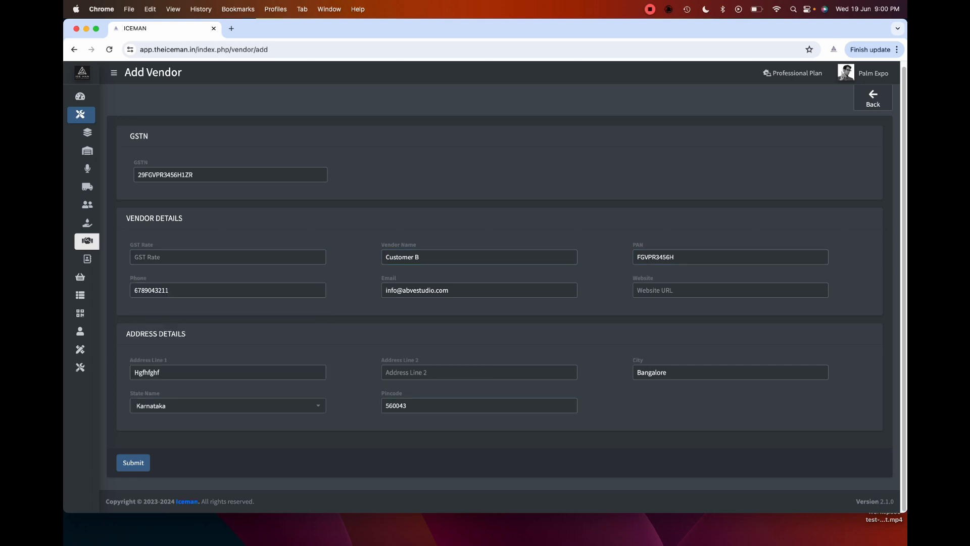
pyautogui.click(228, 406)
pyautogui.click(353, 334)
pyautogui.click(228, 405)
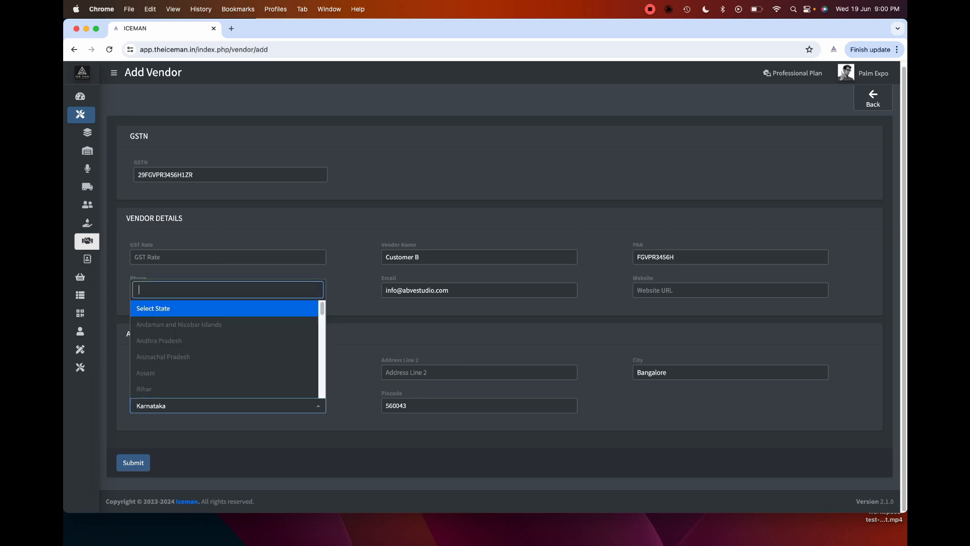
pyautogui.scroll(-4, 228, 349)
pyautogui.click(354, 349)
pyautogui.click(479, 405)
pyautogui.click(479, 373)
pyautogui.click(730, 373)
pyautogui.click(730, 410)
pyautogui.click(479, 258)
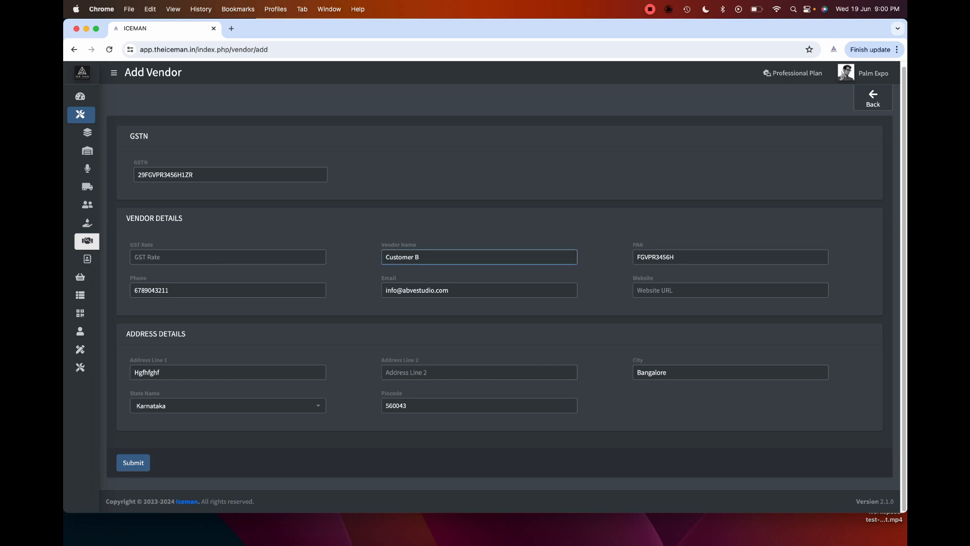
pyautogui.click(231, 175)
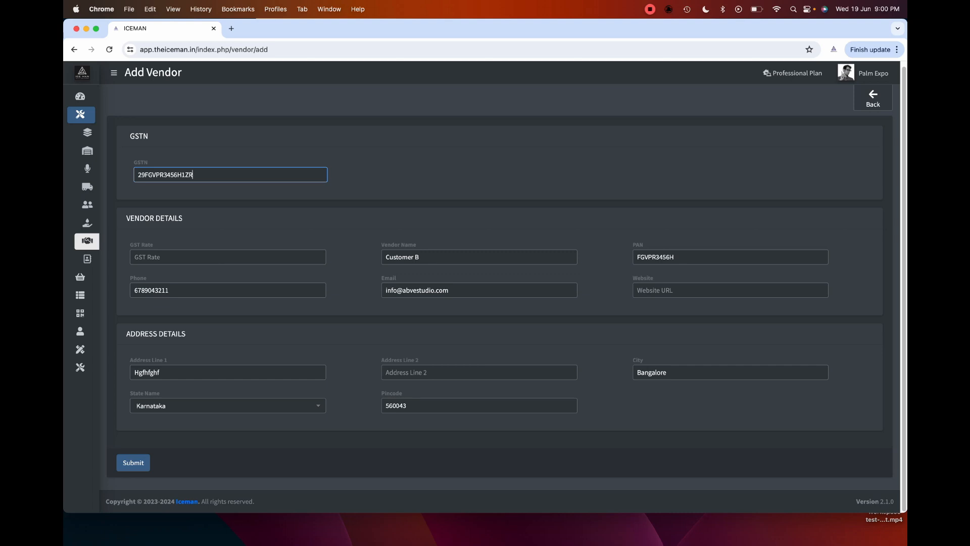
# - Replace the vendor's GSTN with a different number and look it up
pyautogui.press('super+a')
pyautogui.press('BackSpace')
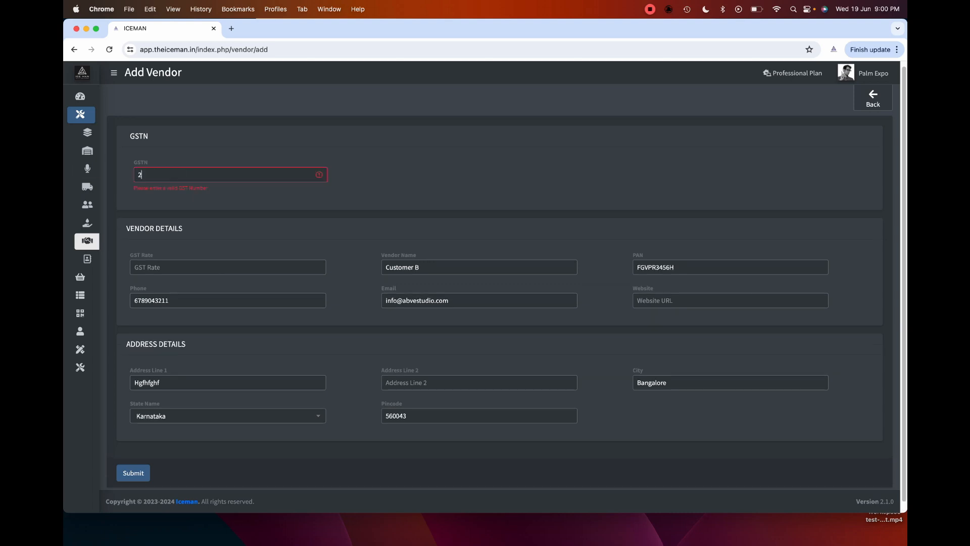
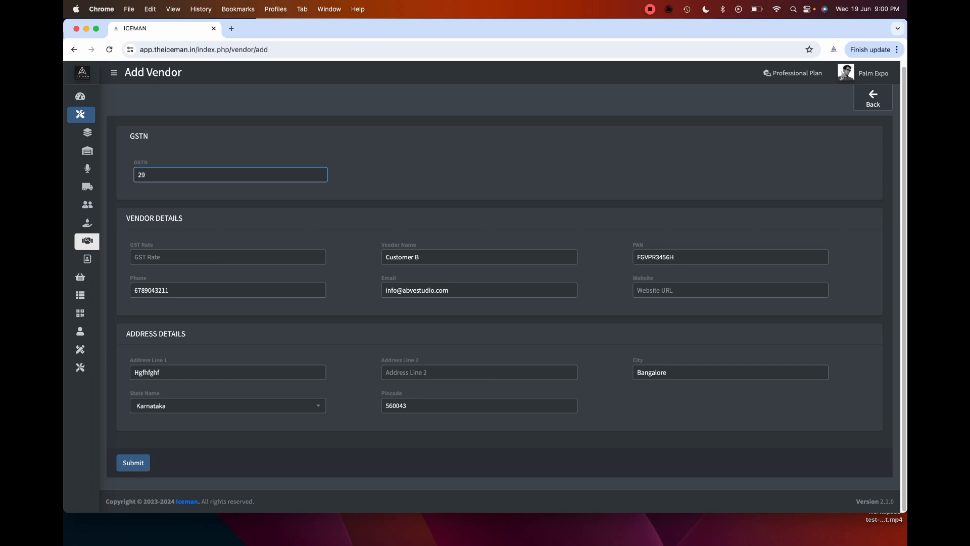
pyautogui.press('Tab')
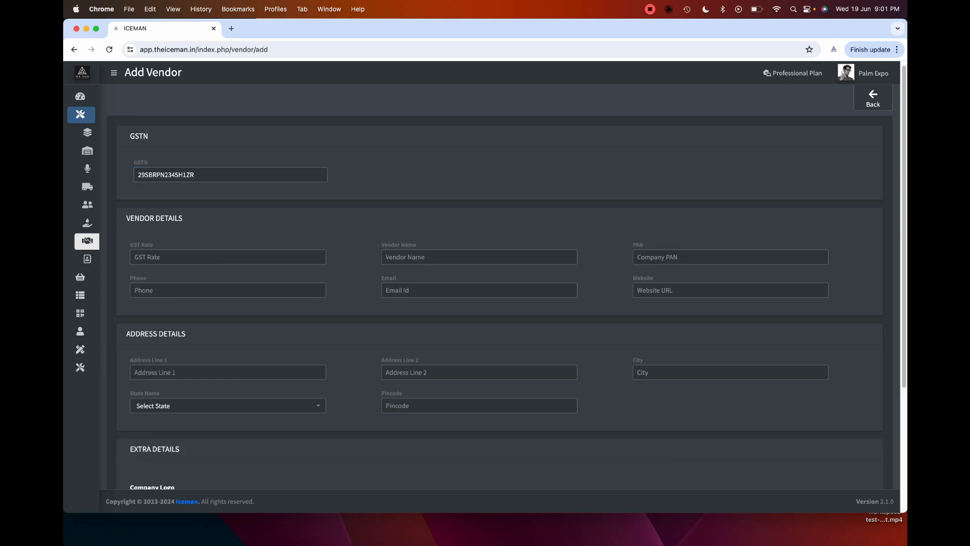
# - Check the emptied vendor name, GST Rate, PAN, phone and email fields and the extra section
pyautogui.click(454, 257)
pyautogui.click(263, 257)
pyautogui.click(454, 257)
pyautogui.click(697, 257)
pyautogui.click(252, 290)
pyautogui.click(455, 290)
pyautogui.scroll(-1, 455, 291)
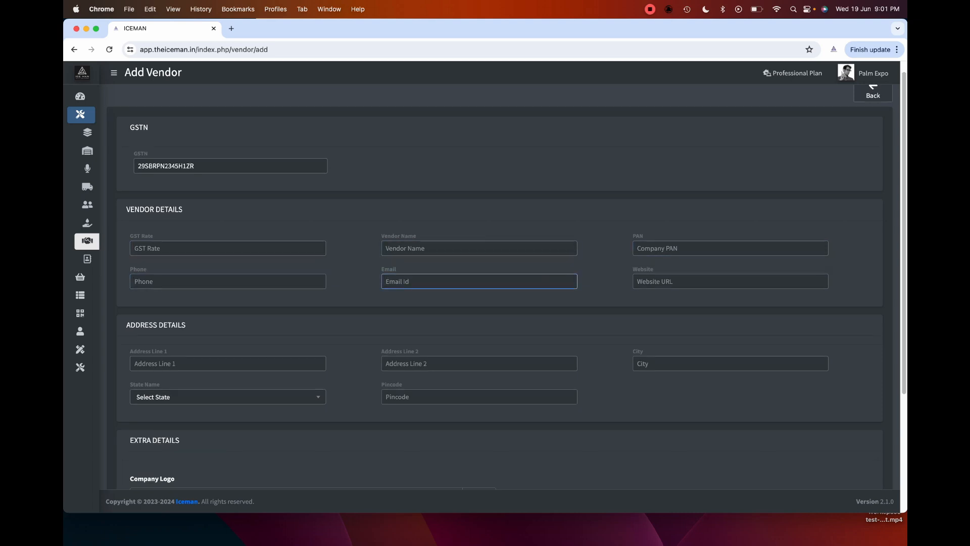
pyautogui.scroll(-3, 455, 291)
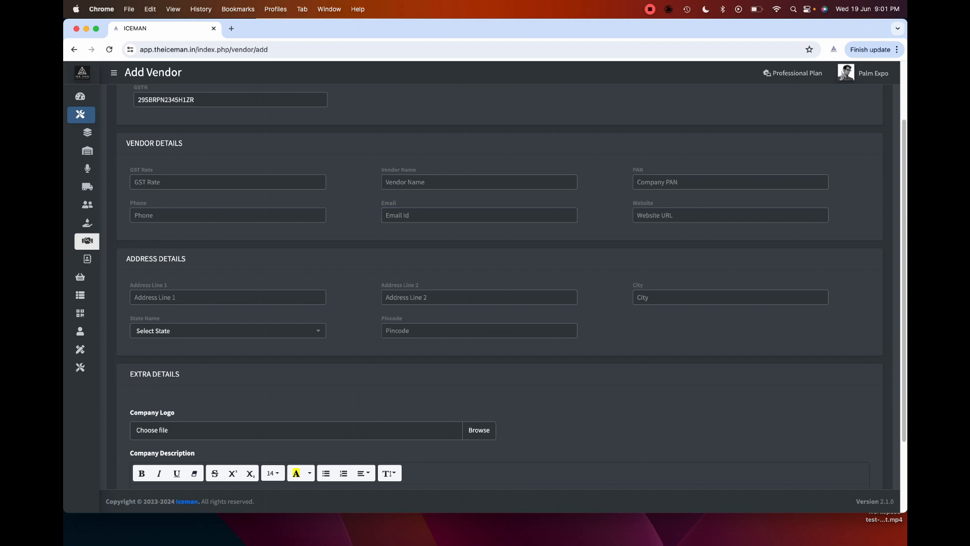
pyautogui.scroll(1, 512, 287)
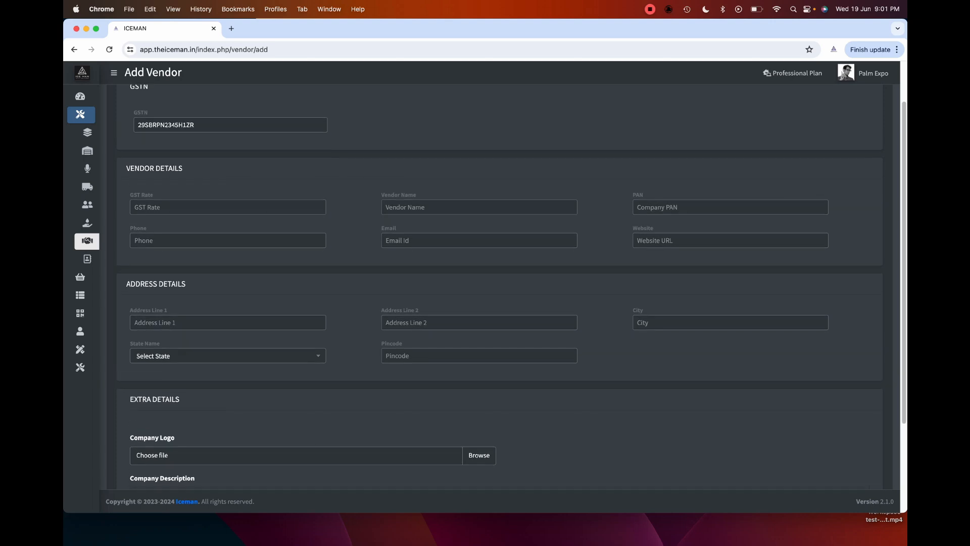
pyautogui.scroll(-1, 512, 283)
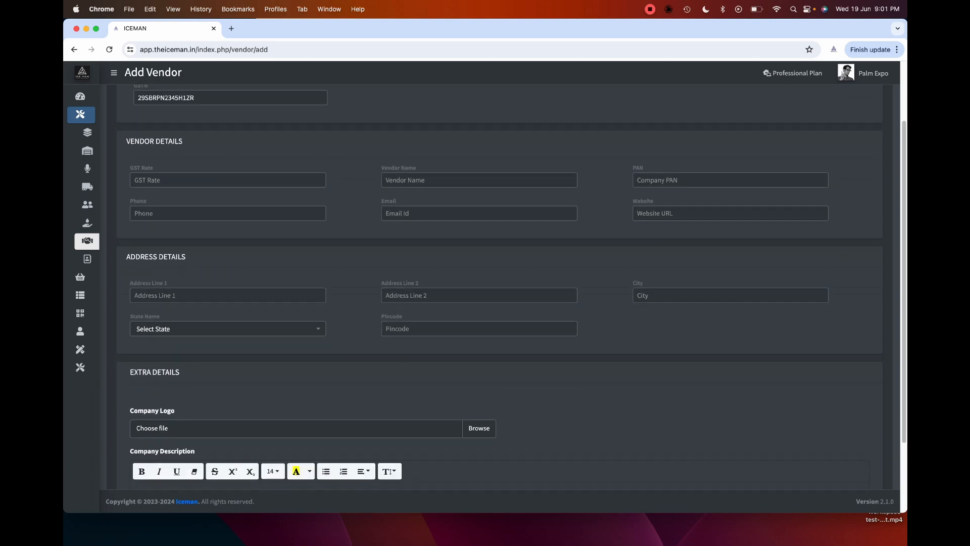
pyautogui.scroll(-1, 511, 283)
pyautogui.moveTo(108, 259)
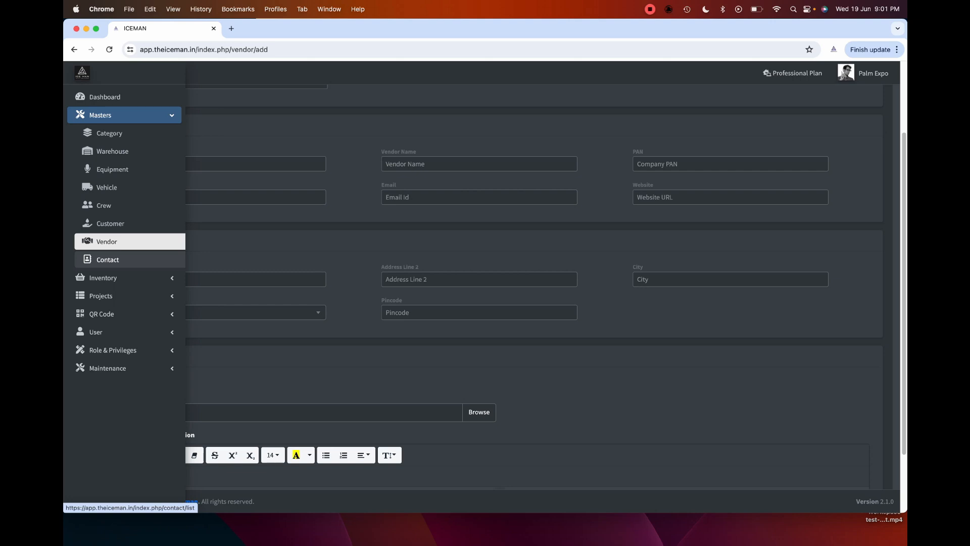
# - Open a new Add Contact form from the contacts list
pyautogui.click(108, 259)
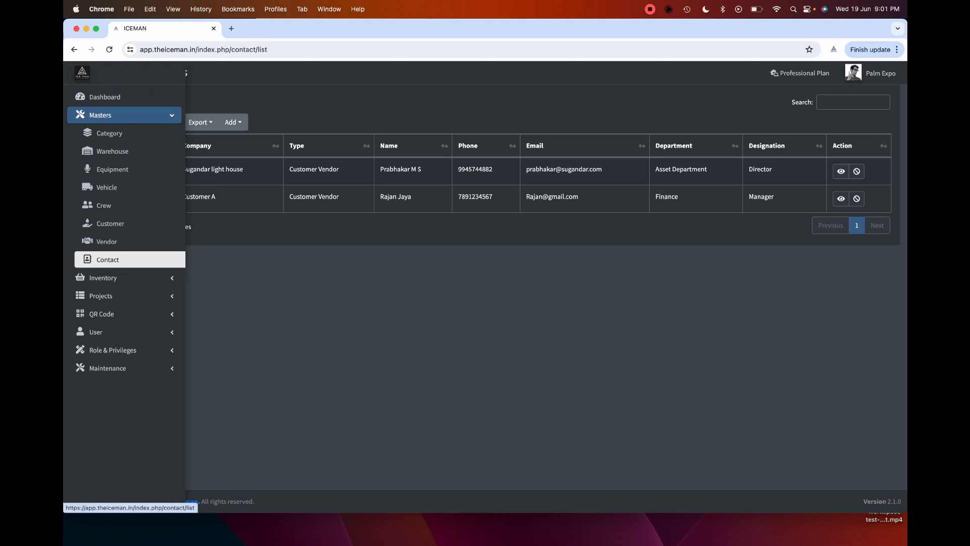
pyautogui.click(233, 122)
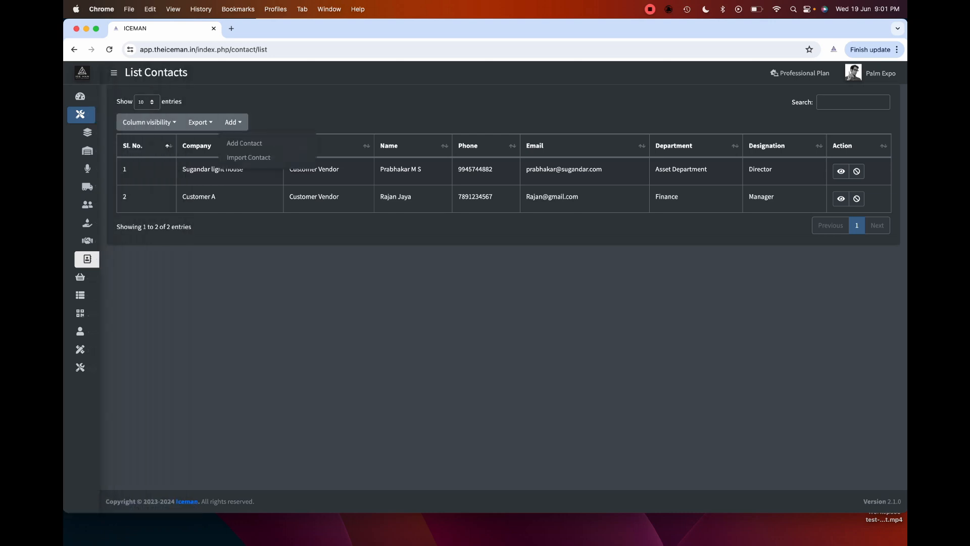
pyautogui.click(244, 143)
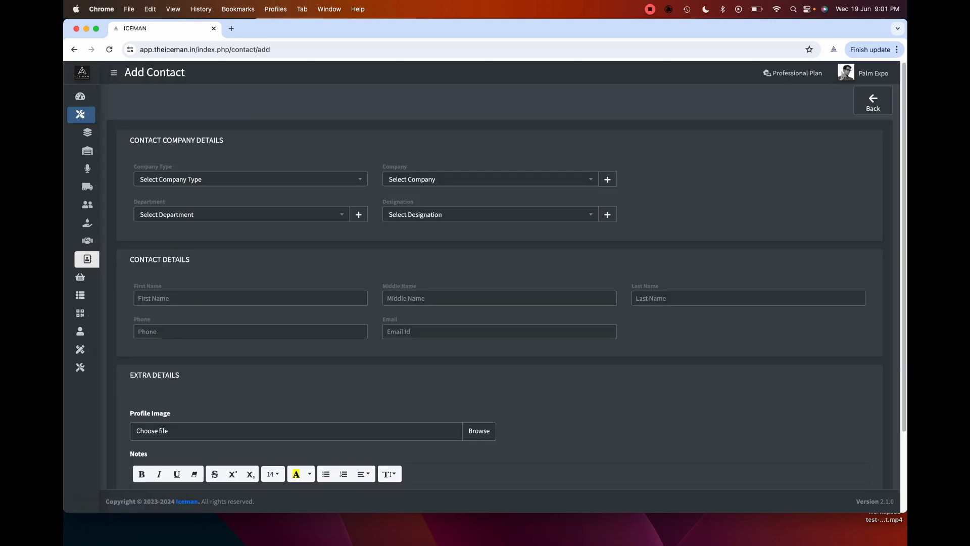
# - Set the contact's Company Type to Customer and Company to Customer A
pyautogui.click(250, 180)
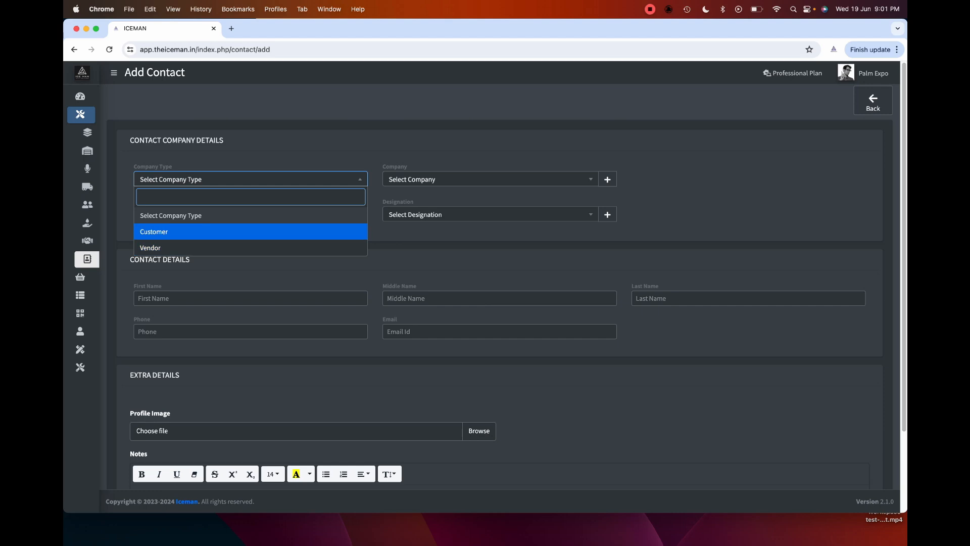
pyautogui.press('Escape')
pyautogui.click(490, 179)
pyautogui.click(490, 179)
pyautogui.click(490, 179)
pyautogui.click(250, 179)
pyautogui.click(250, 232)
pyautogui.click(490, 179)
pyautogui.click(490, 233)
# - Leave the department unchosen and go to the customer list
pyautogui.click(241, 214)
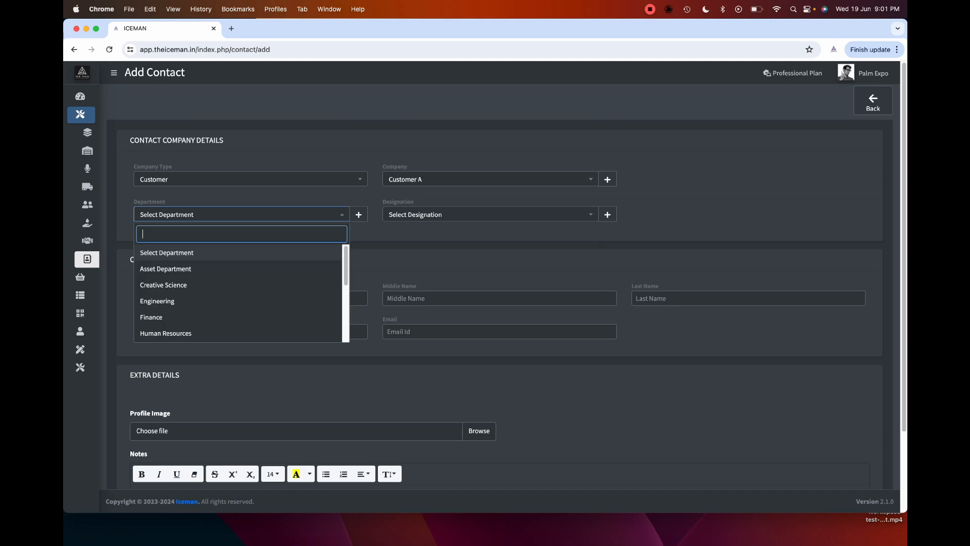
pyautogui.click(384, 349)
pyautogui.scroll(-3, 384, 349)
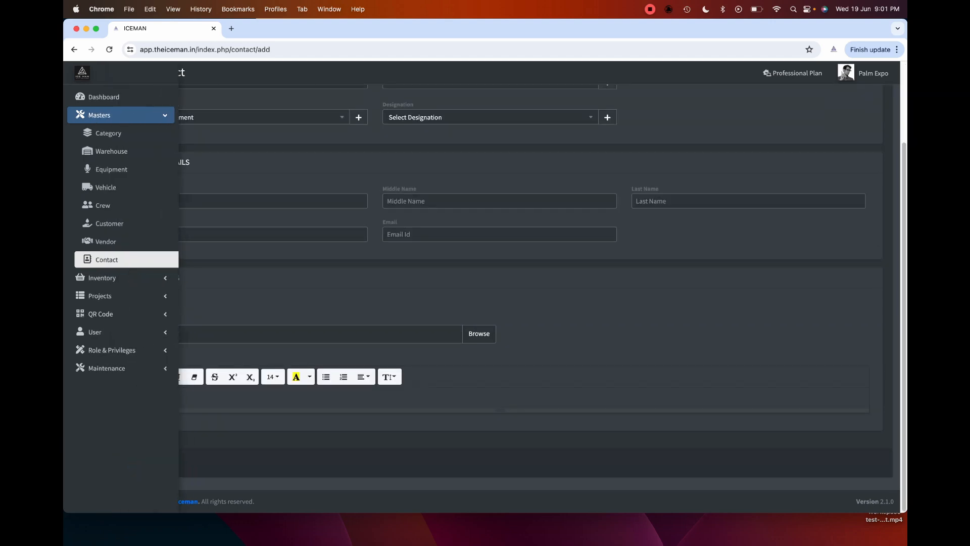
pyautogui.click(103, 223)
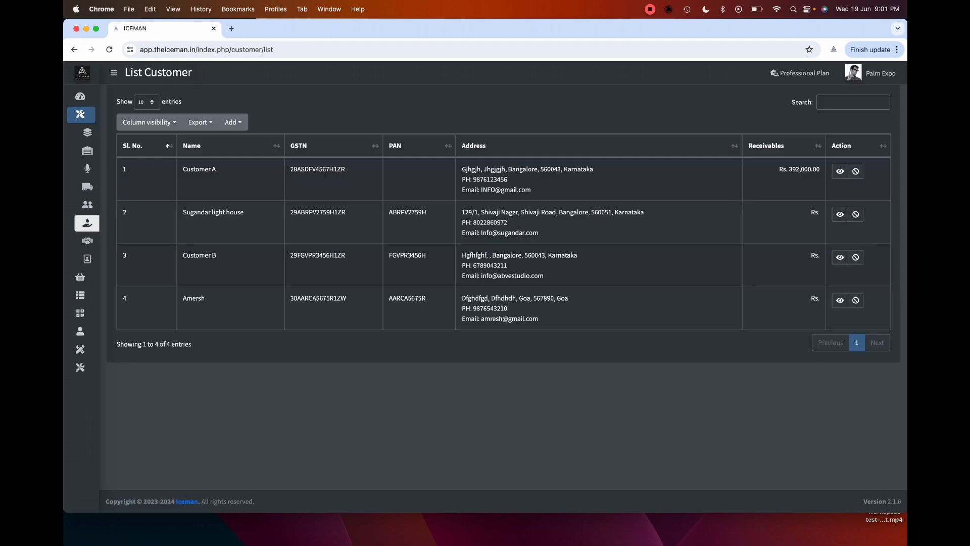
# - View Customer A's record and its Finance contact, opening then cancelling the Add Contact modal
pyautogui.click(840, 171)
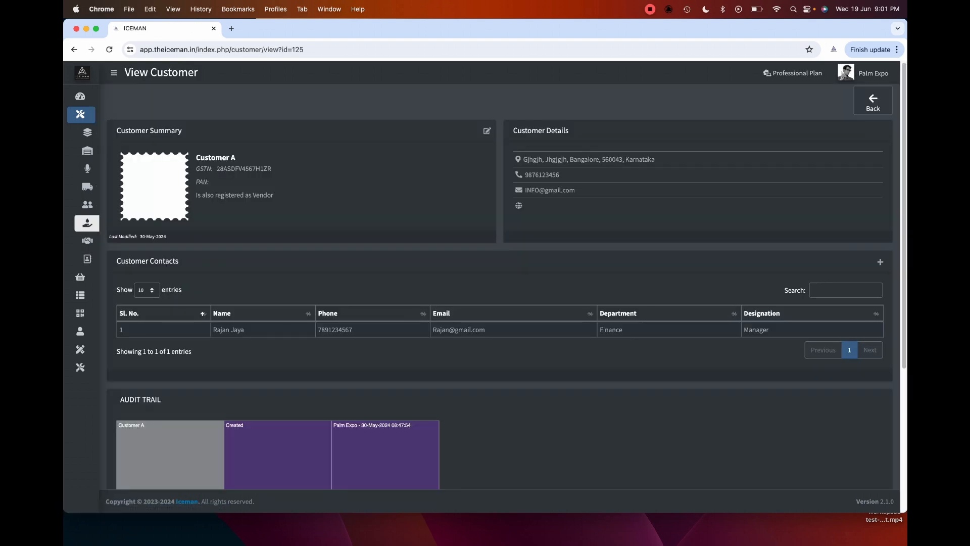
pyautogui.scroll(-1, 505, 245)
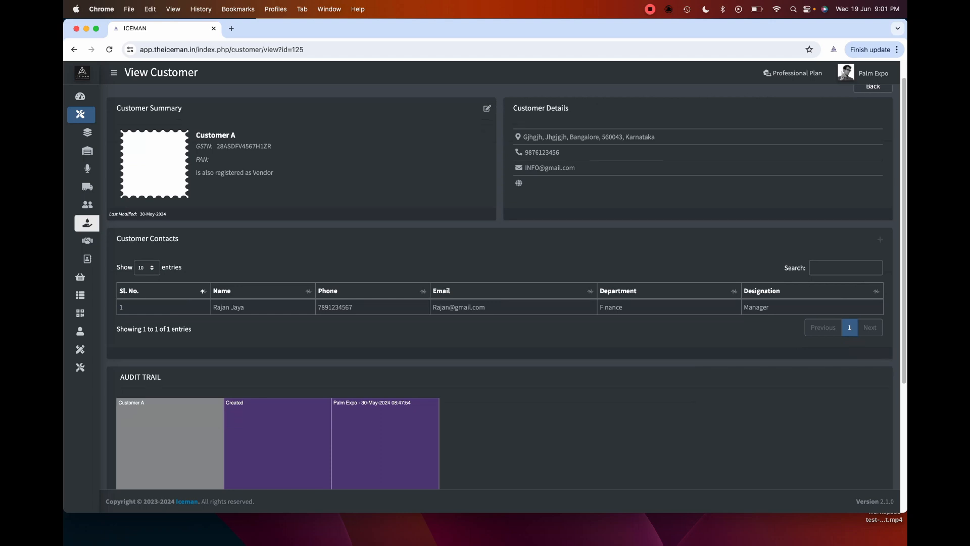
pyautogui.click(880, 239)
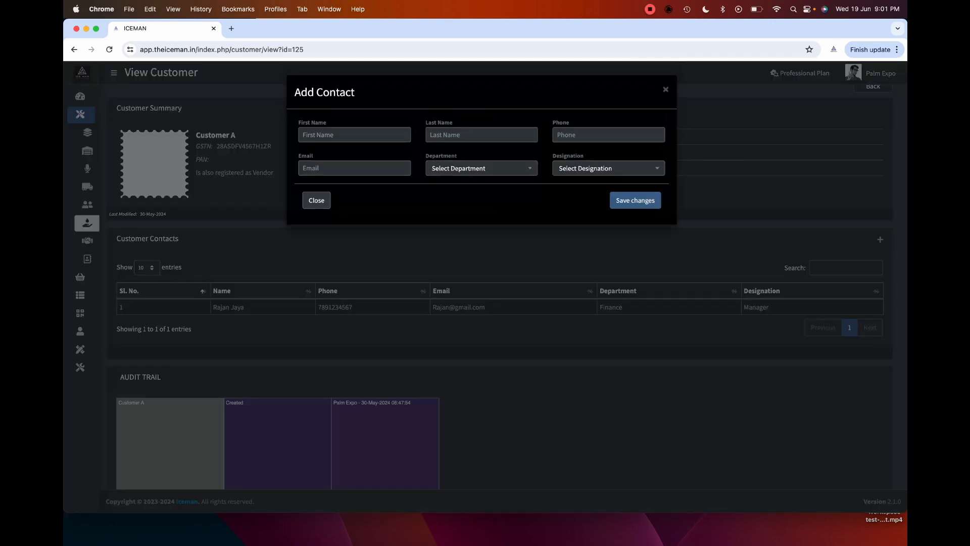
pyautogui.press('Escape')
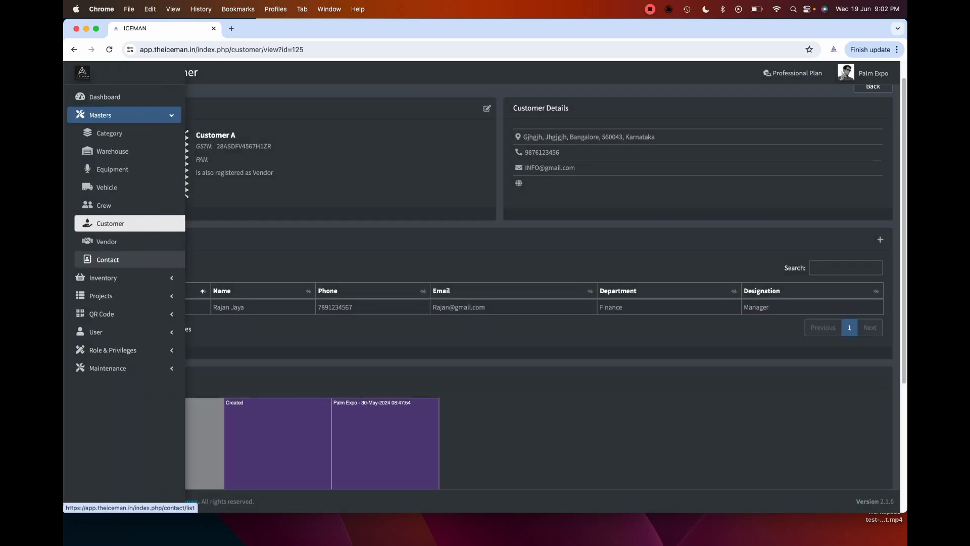
# - Open List Contacts, showing 2 contacts including Customer A's Finance Manager
pyautogui.click(108, 259)
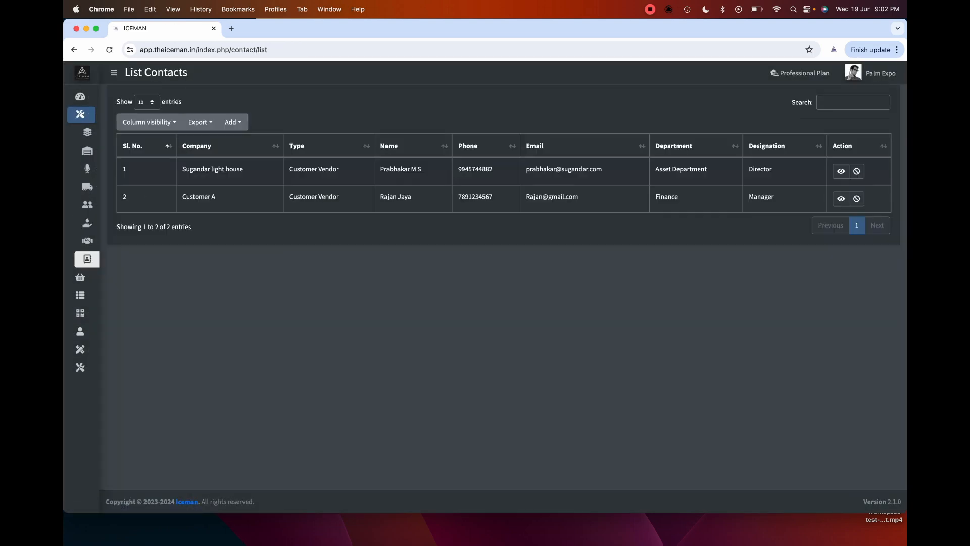